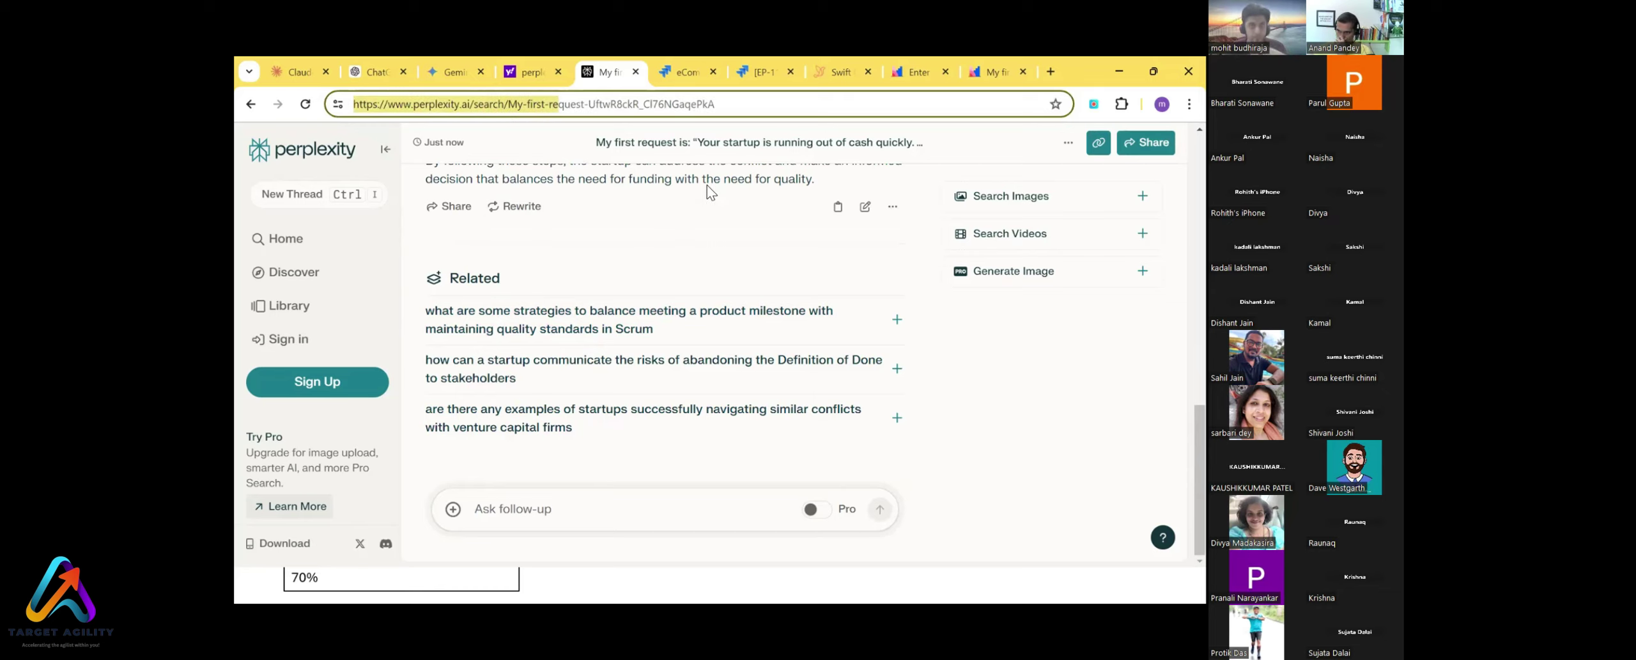
# Step: Open the EP-11 Product Listing and Details story in Jira and examine its description and AI assistant sections
pyautogui.click(679, 64)
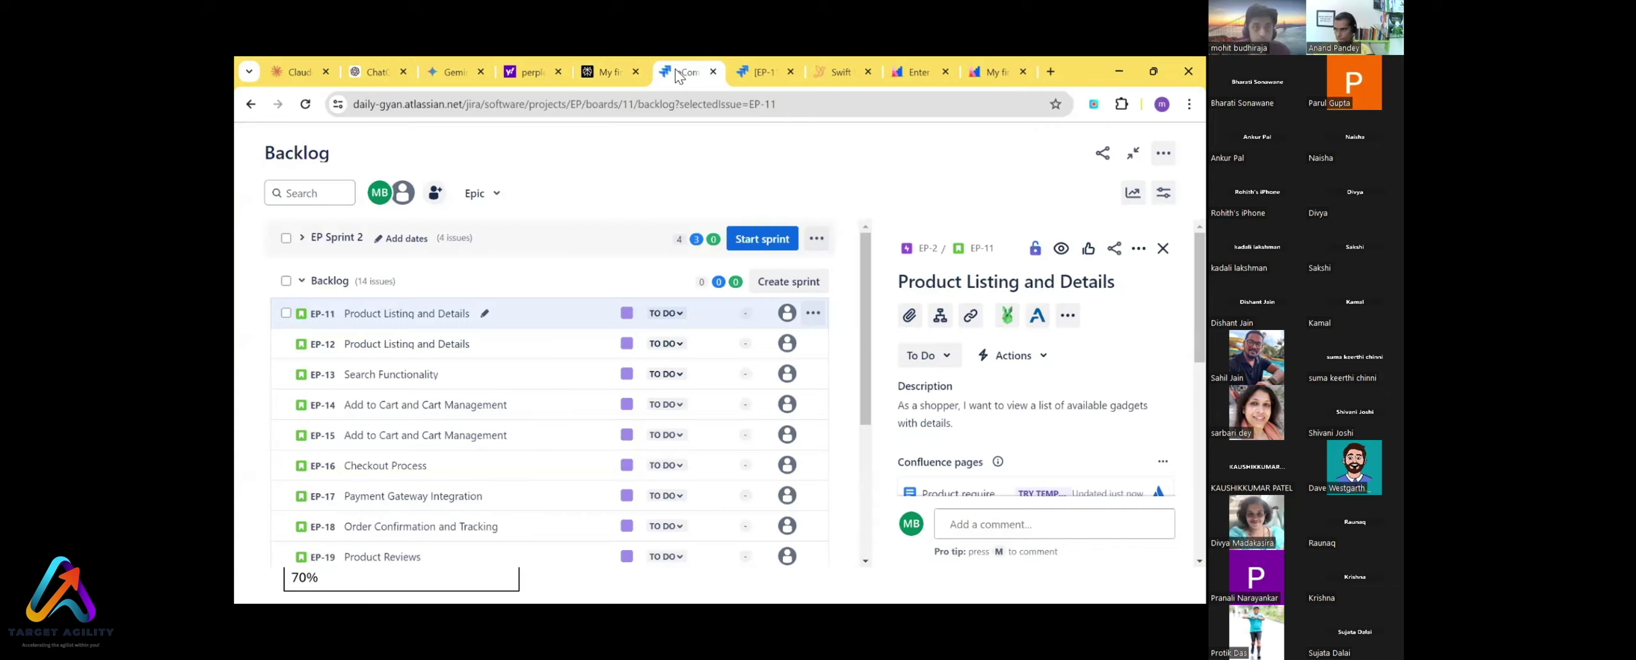
pyautogui.click(760, 71)
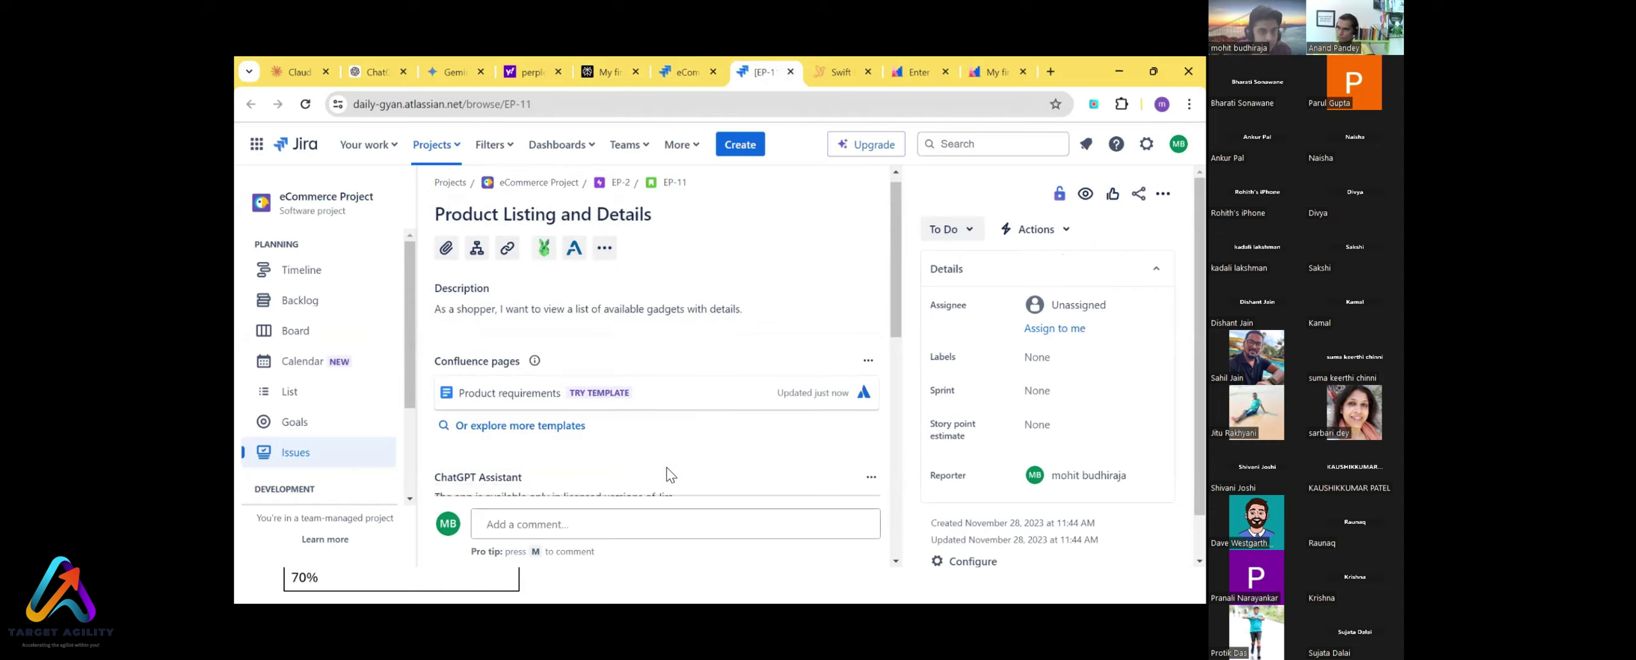
pyautogui.scroll(-3, 665, 470)
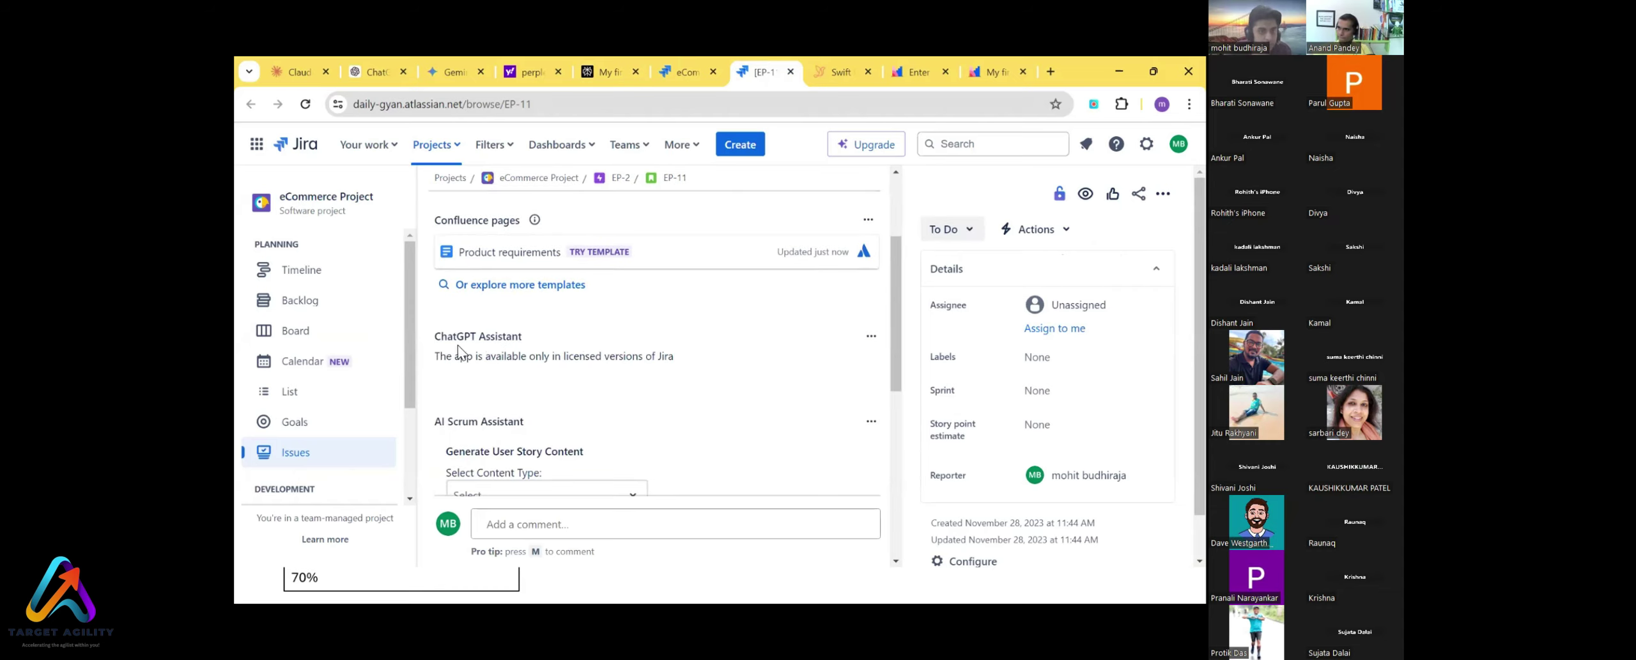
pyautogui.scroll(-3, 463, 353)
pyautogui.moveTo(433, 269); pyautogui.dragTo(640, 266)
pyautogui.scroll(5, 703, 262)
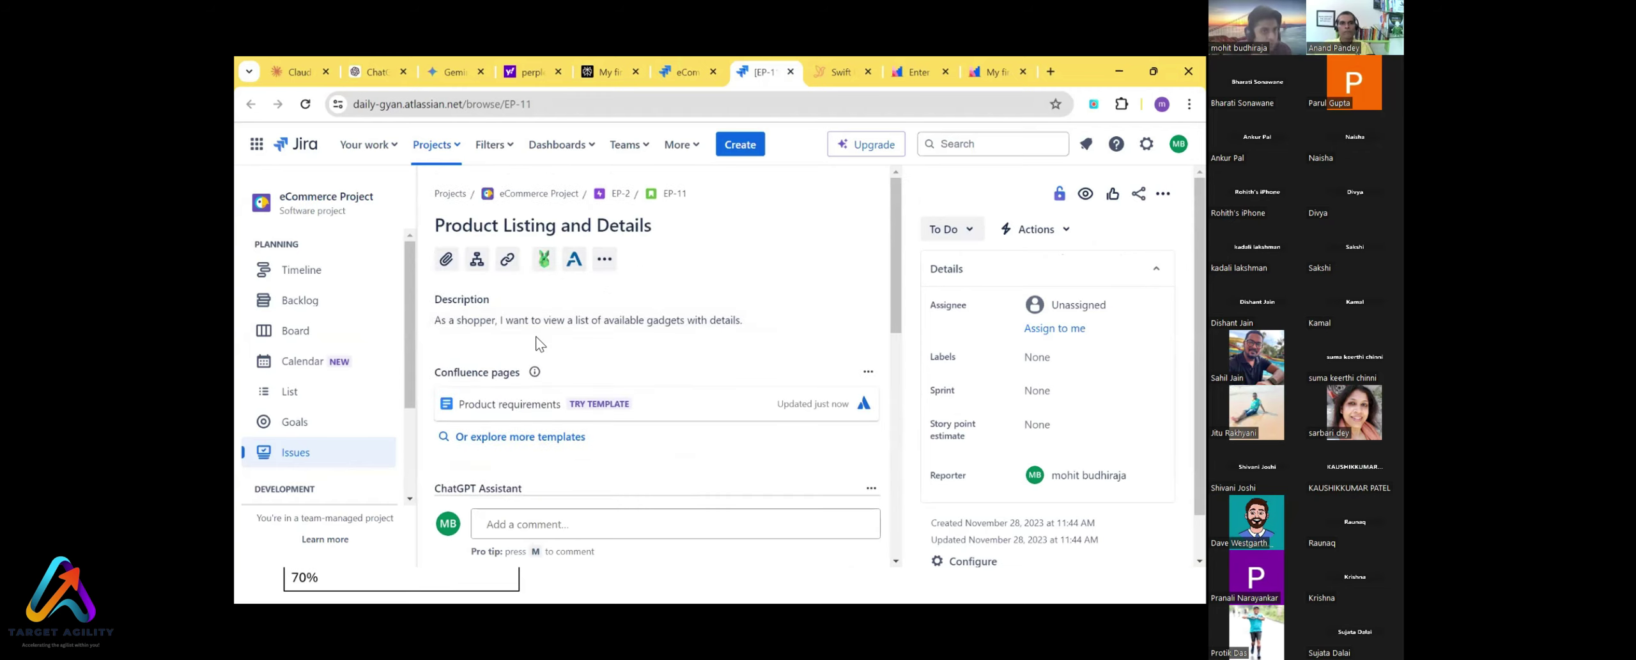
pyautogui.moveTo(437, 325); pyautogui.dragTo(722, 322)
pyautogui.scroll(-1, 821, 285)
pyautogui.scroll(1, 823, 285)
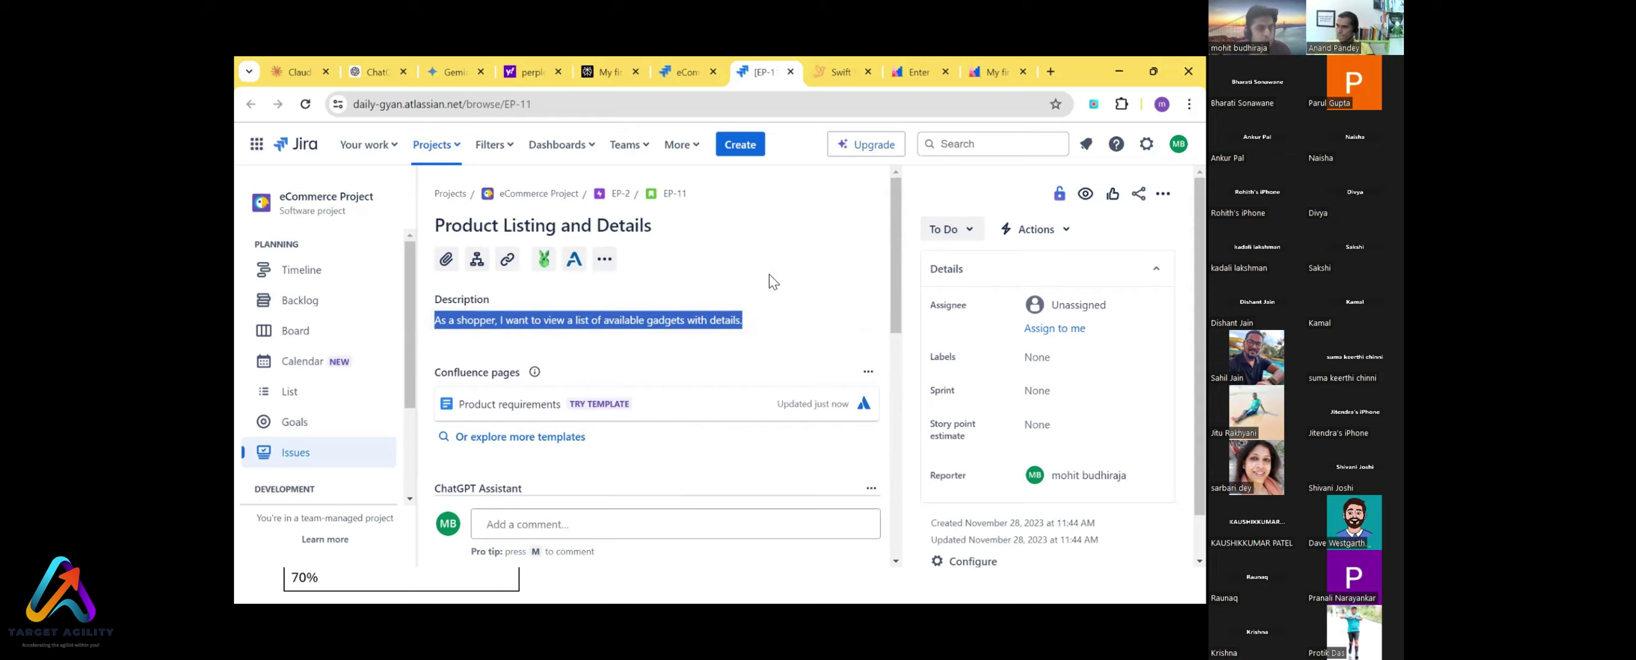
# Step: Generate a User Story Description for the story with the AI Scrum Assistant and review the generated text
pyautogui.scroll(-2, 786, 308)
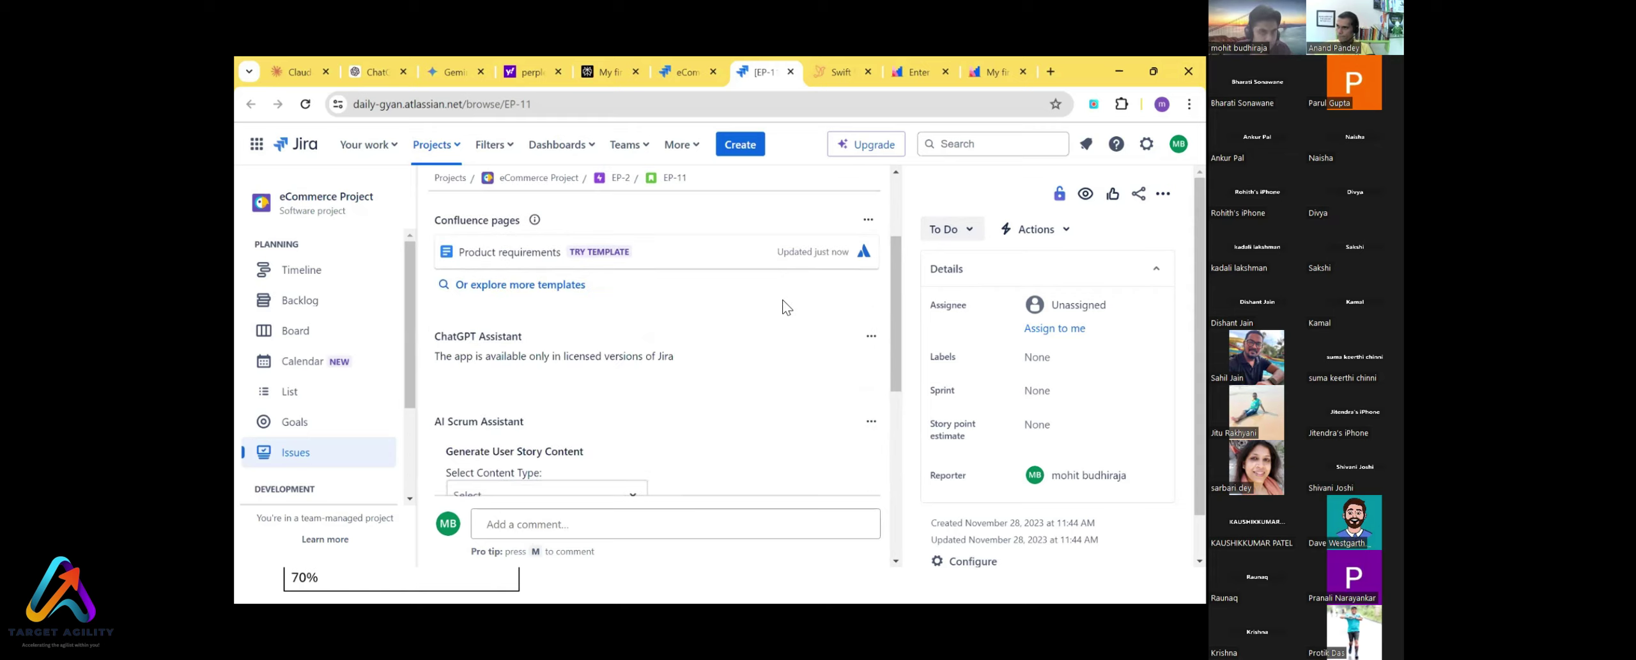
pyautogui.scroll(-3, 786, 307)
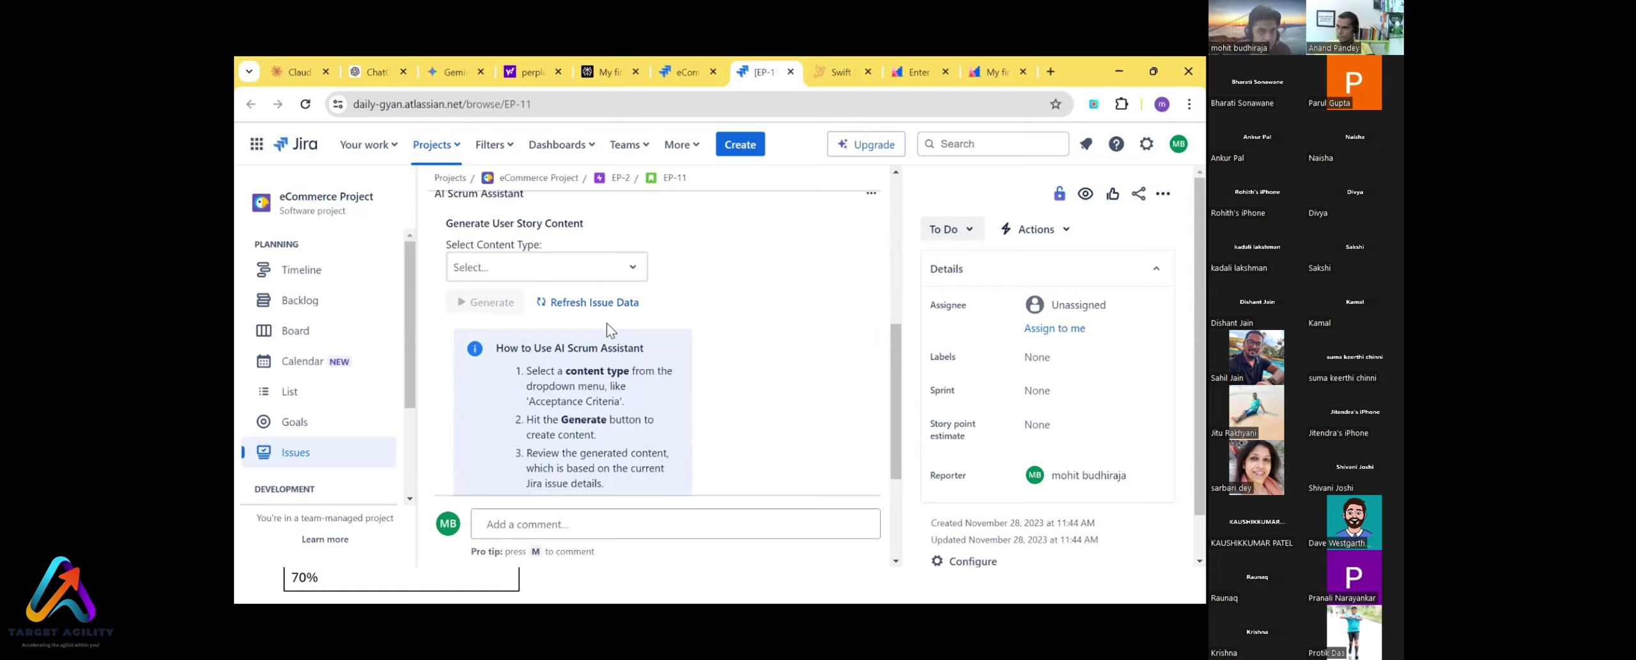
pyautogui.click(641, 276)
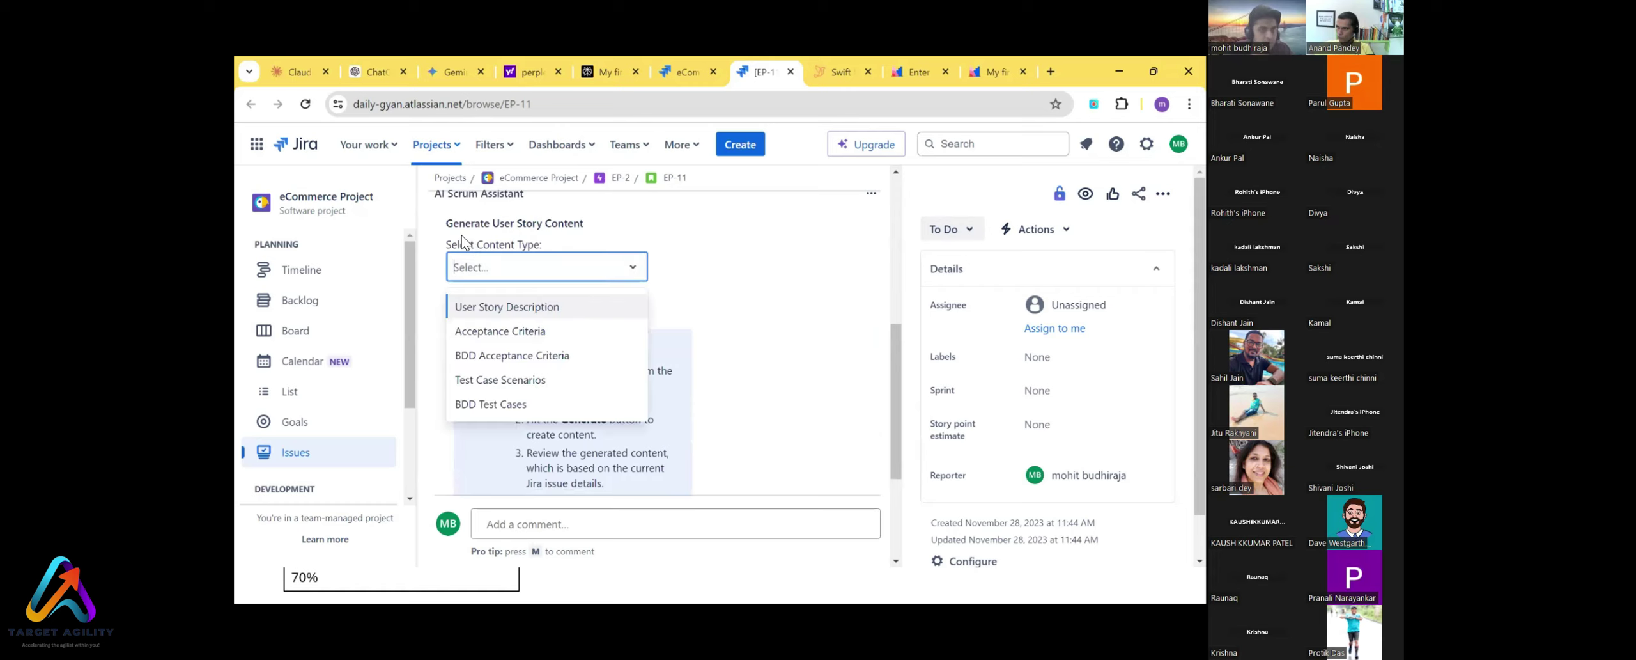
pyautogui.click(471, 308)
pyautogui.click(476, 303)
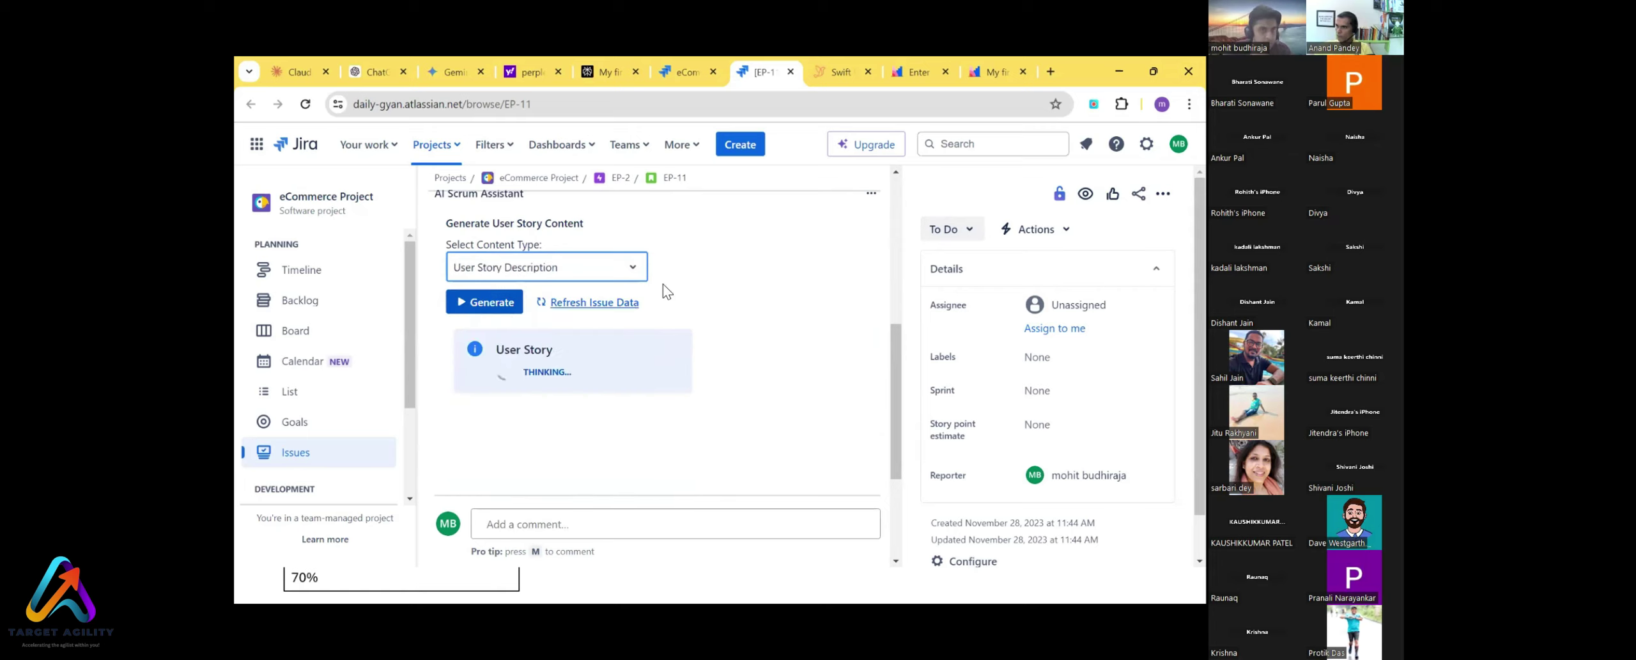
pyautogui.scroll(2, 635, 249)
pyautogui.scroll(2, 649, 294)
pyautogui.scroll(-4, 718, 330)
pyautogui.scroll(-1, 687, 372)
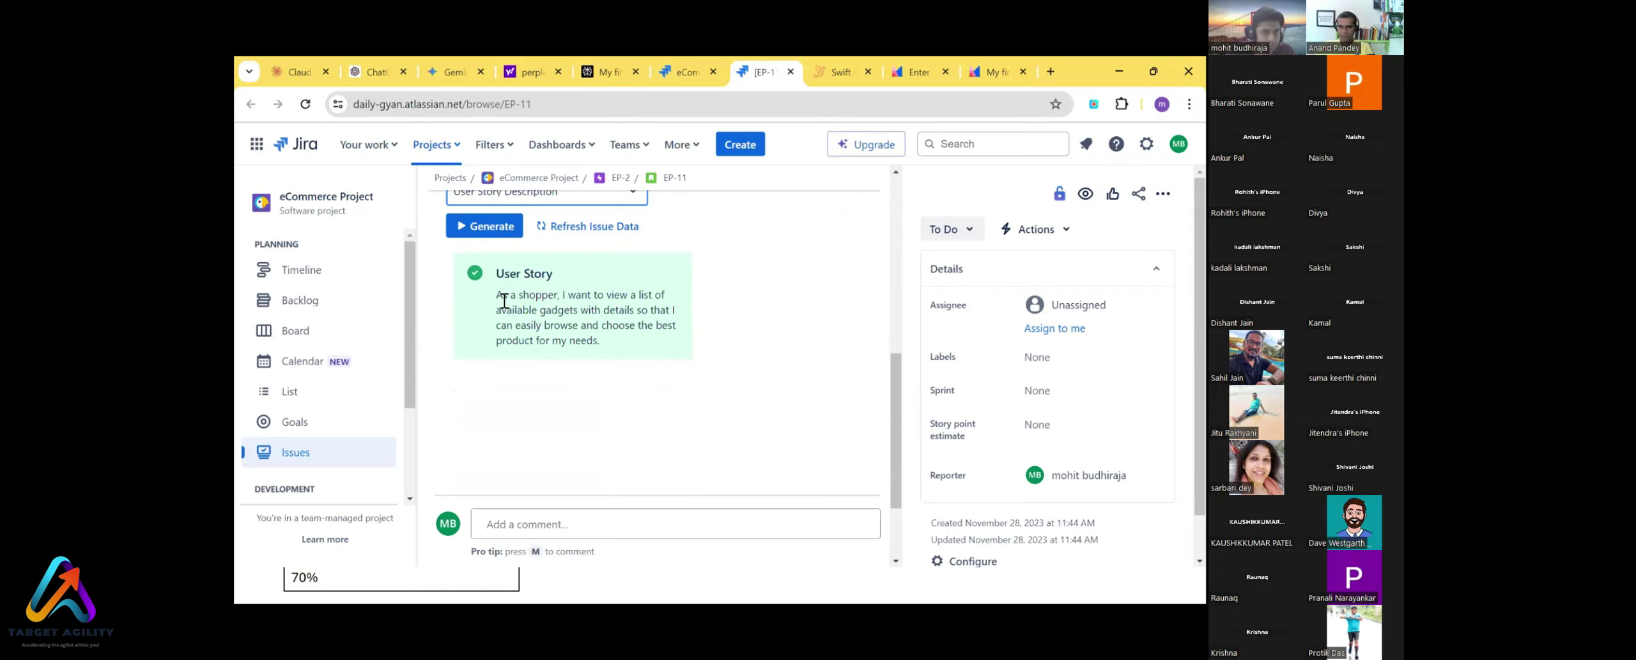
pyautogui.moveTo(500, 299); pyautogui.dragTo(603, 340)
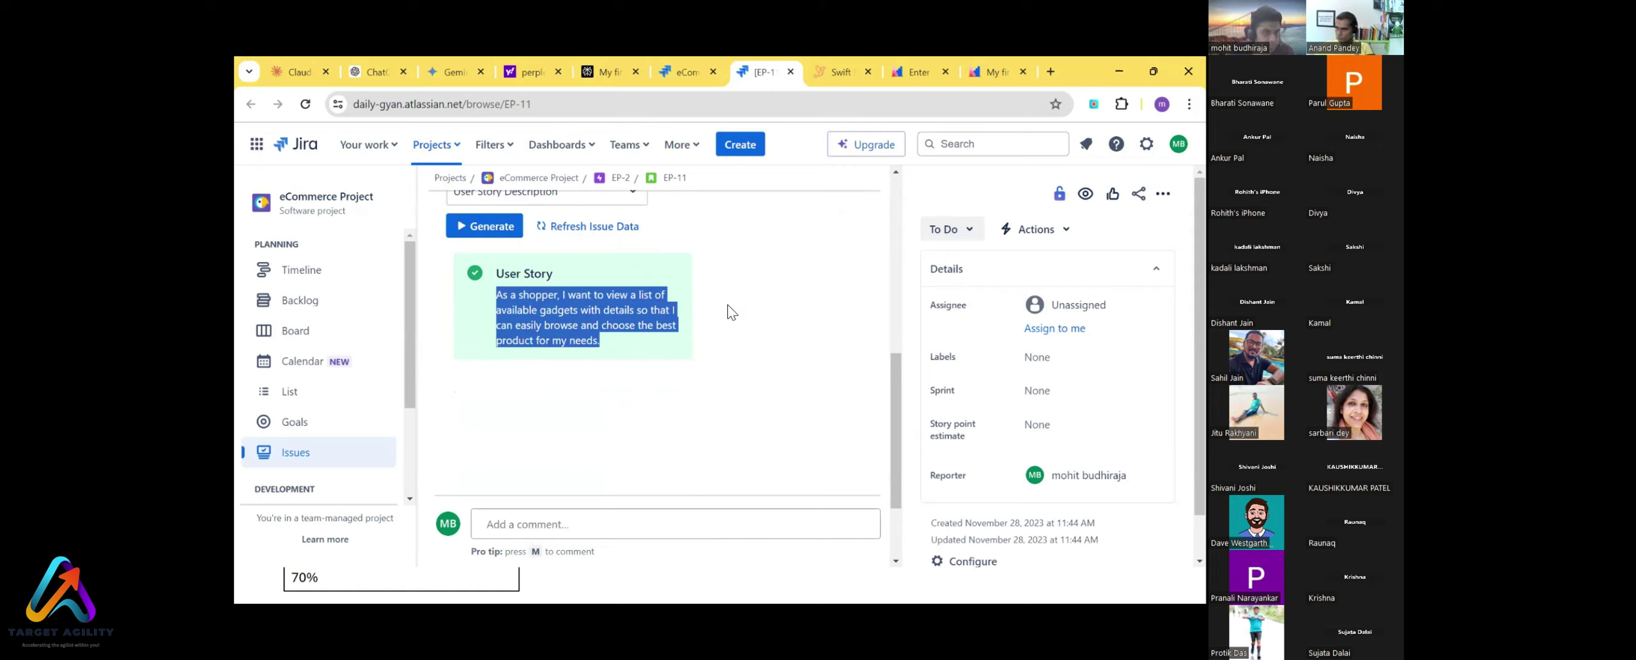
# Step: Generate Acceptance Criteria for the same story with the AI Scrum Assistant and highlight the full generated list
pyautogui.scroll(1, 732, 312)
pyautogui.click(621, 278)
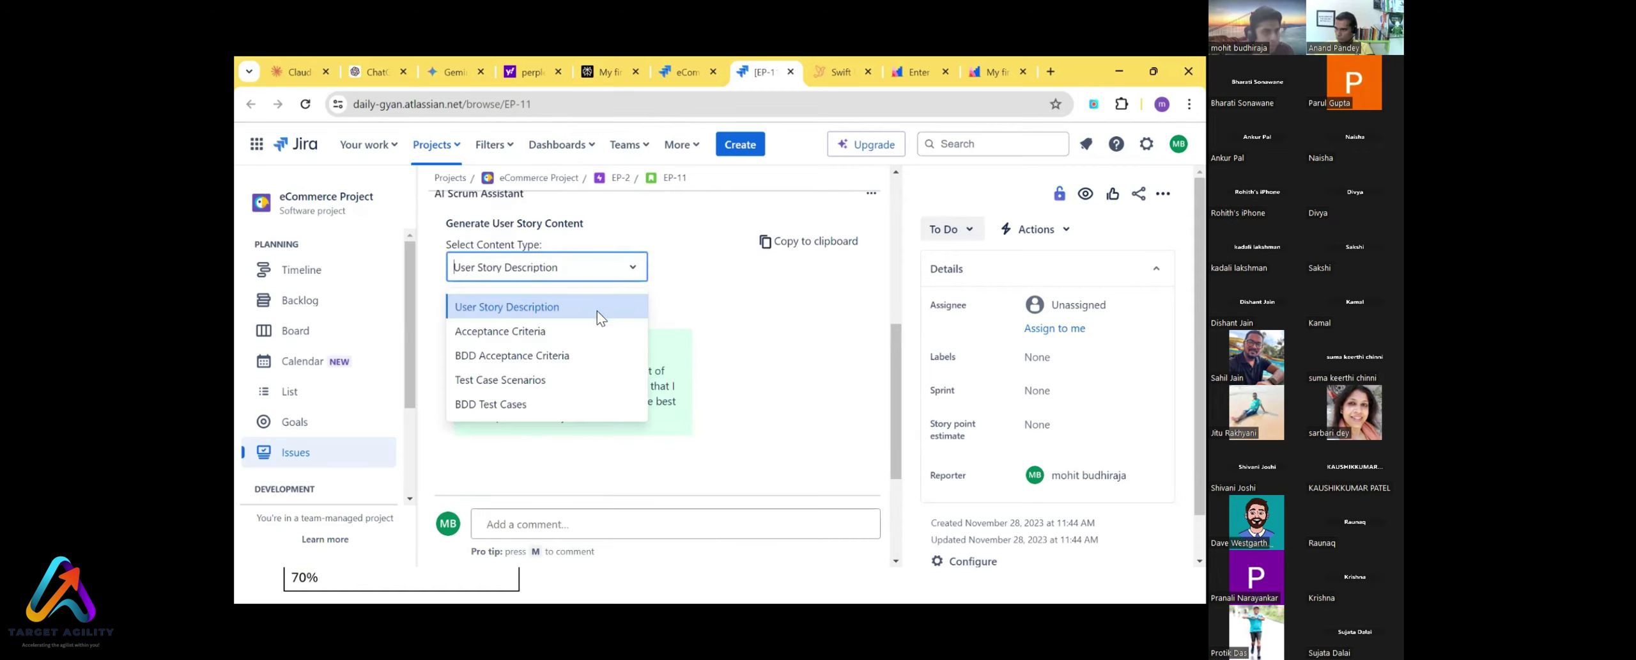
pyautogui.click(565, 333)
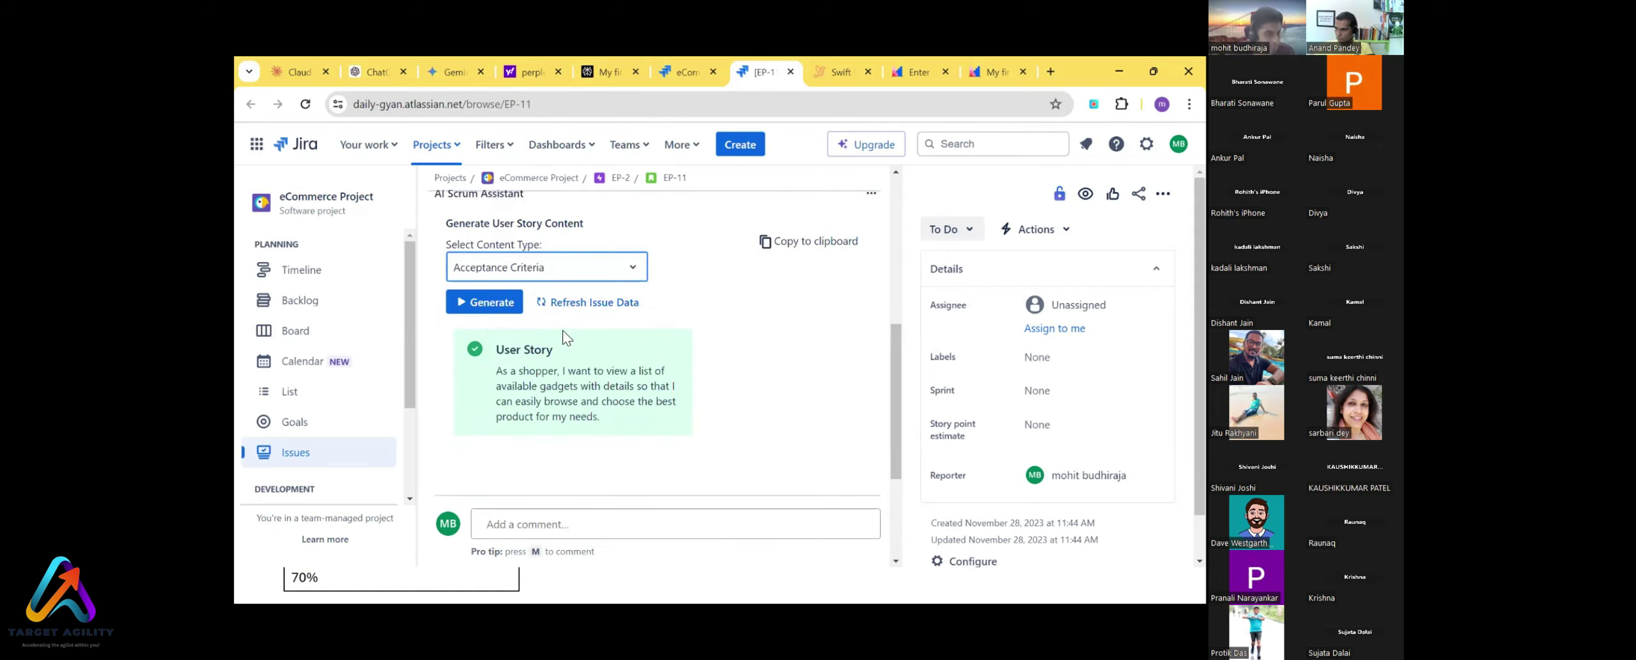
pyautogui.click(477, 302)
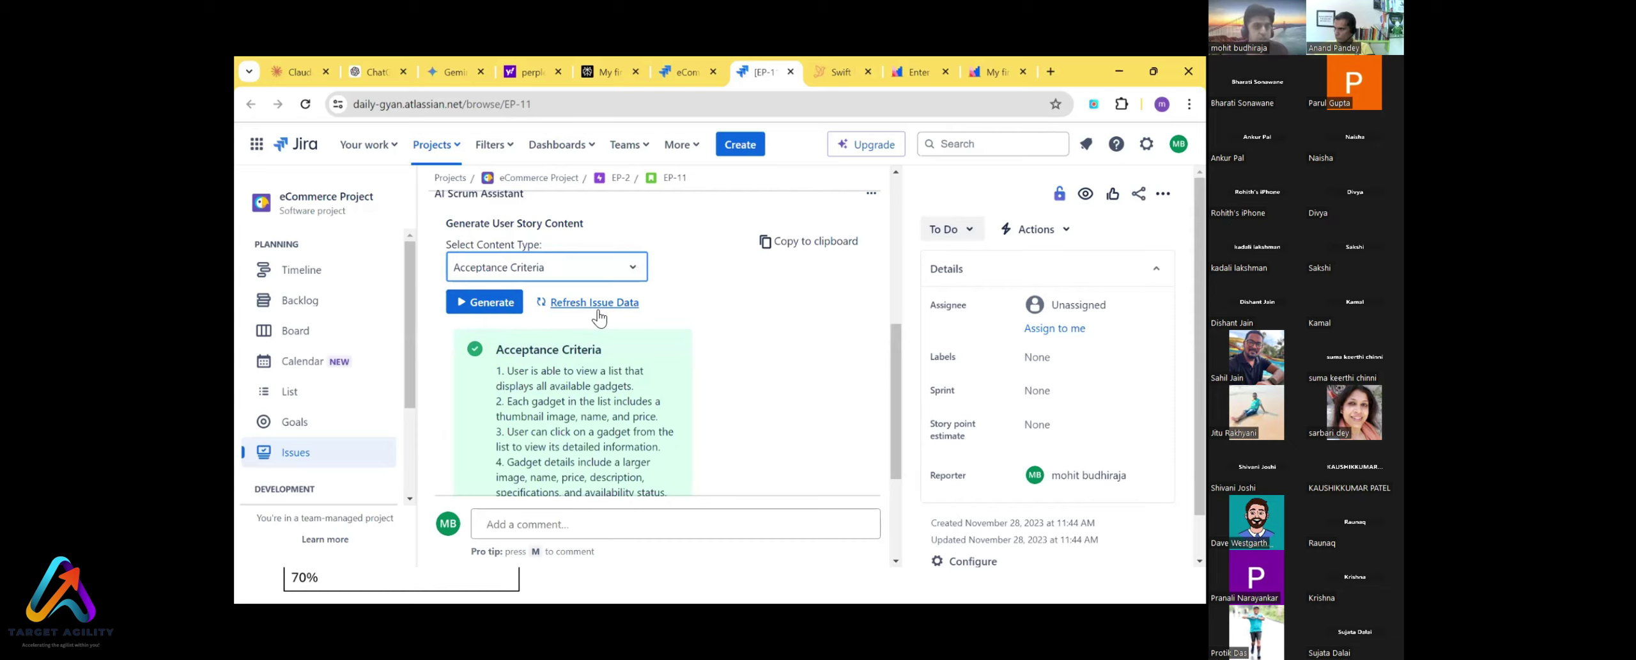
pyautogui.scroll(-3, 516, 374)
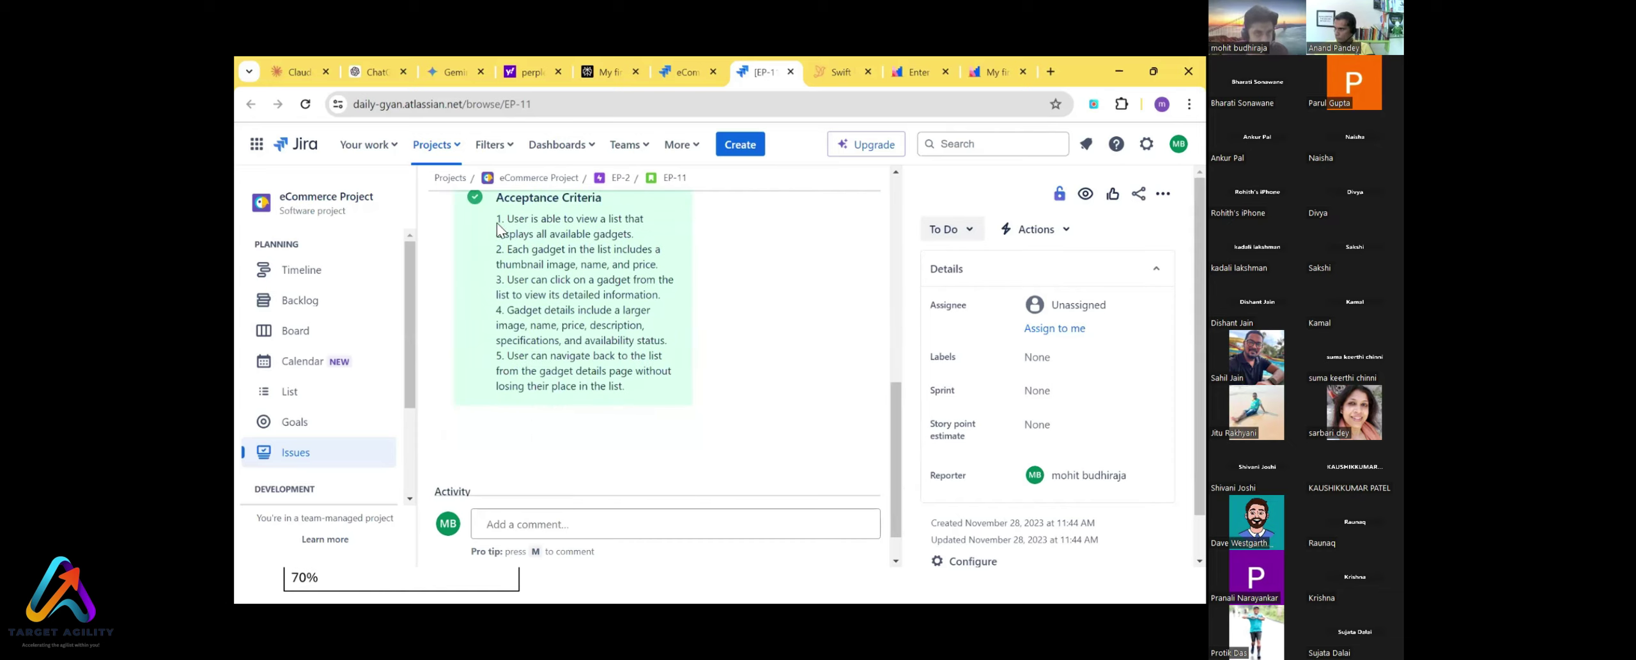
pyautogui.moveTo(497, 223); pyautogui.dragTo(625, 384)
pyautogui.scroll(5, 782, 338)
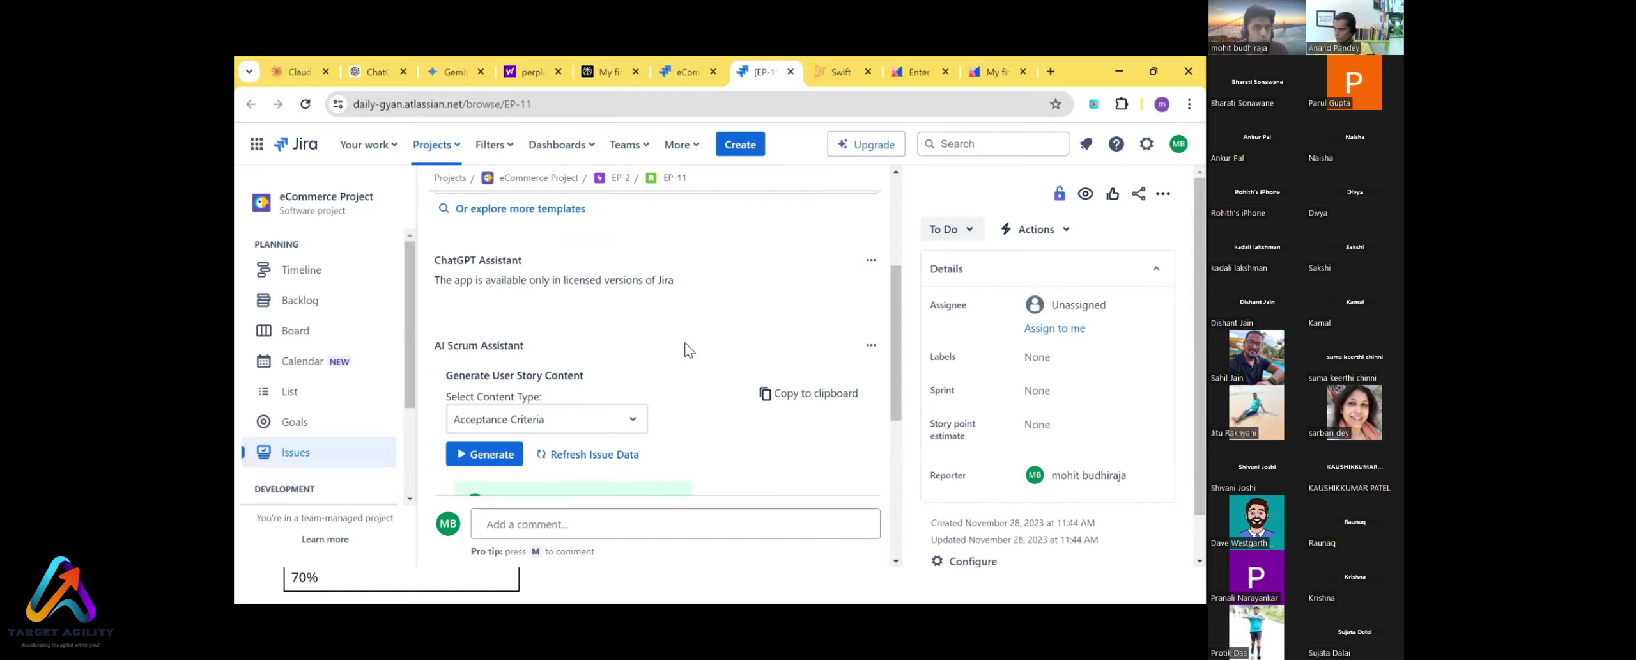
# Step: Examine the AI Scrum Assistant and ChatGPT Assistant sections of the issue, highlighting each section's name
pyautogui.scroll(-3, 614, 348)
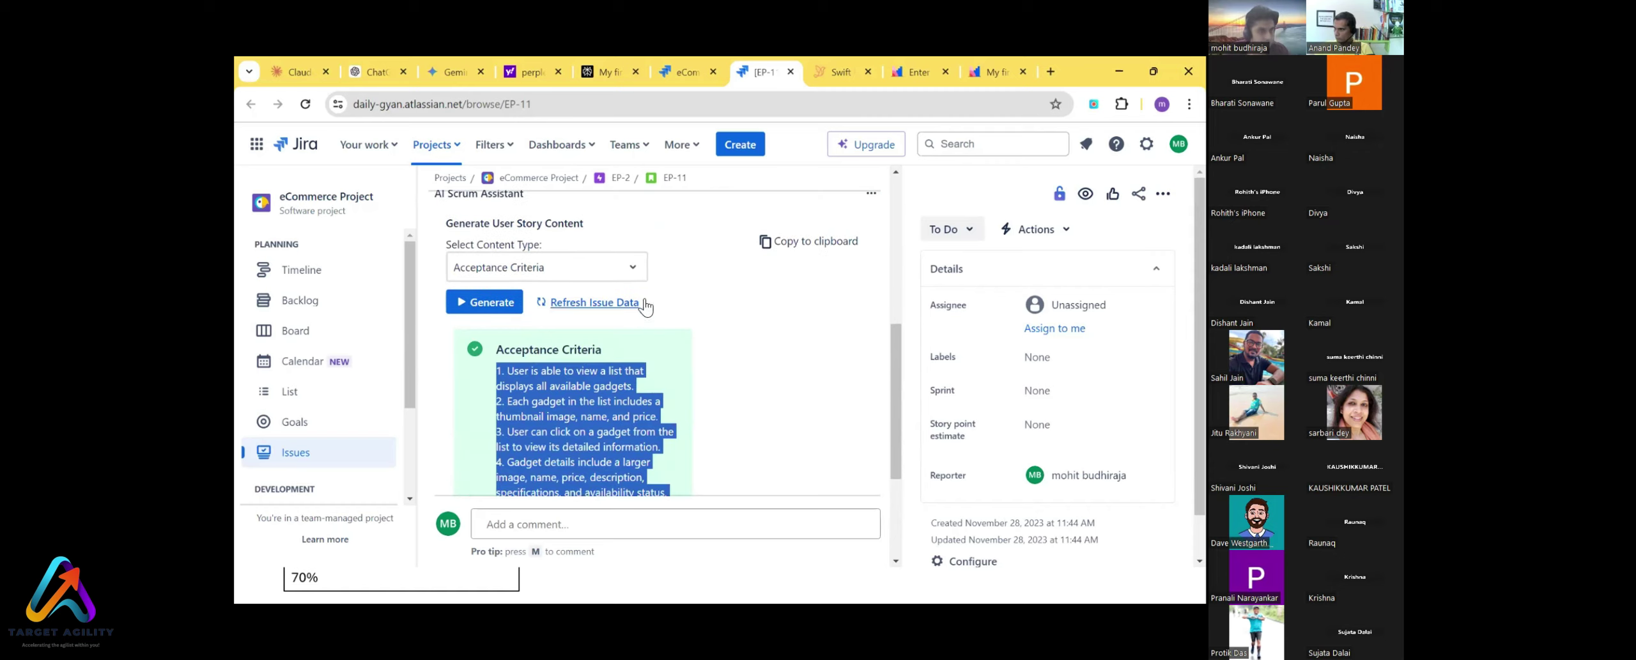
pyautogui.scroll(2, 743, 325)
pyautogui.scroll(1, 721, 332)
pyautogui.scroll(-2, 639, 323)
pyautogui.moveTo(435, 271); pyautogui.dragTo(527, 272)
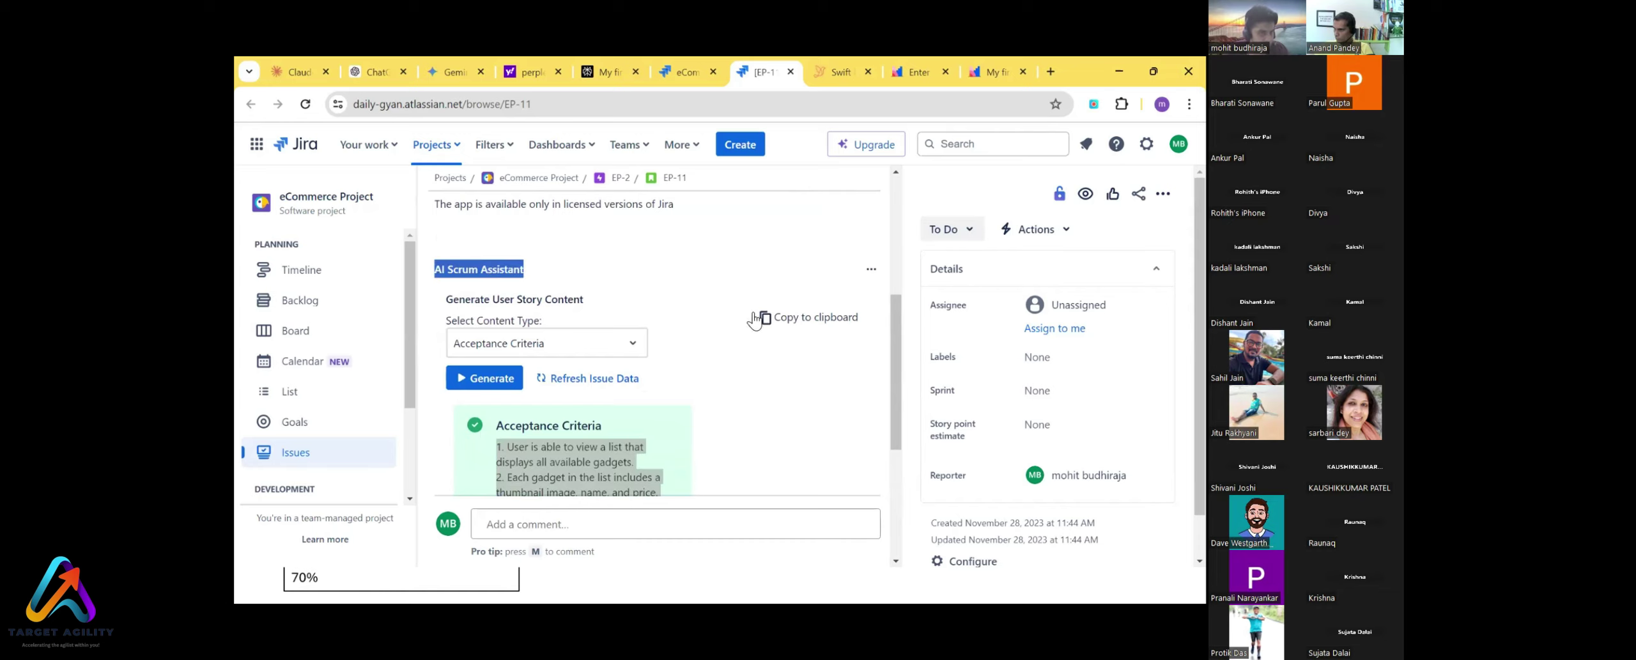
pyautogui.scroll(2, 707, 348)
pyautogui.moveTo(436, 338); pyautogui.dragTo(523, 331)
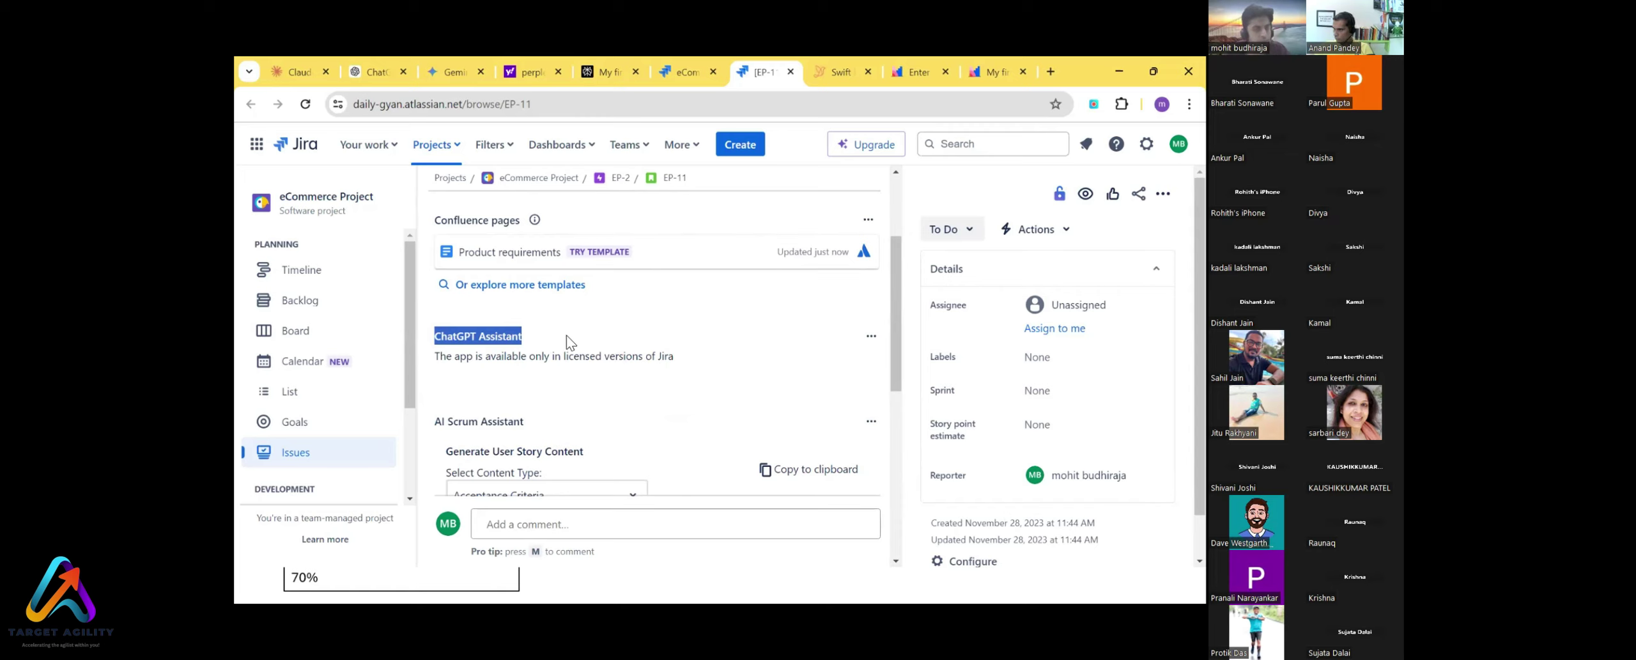
pyautogui.scroll(-1, 561, 361)
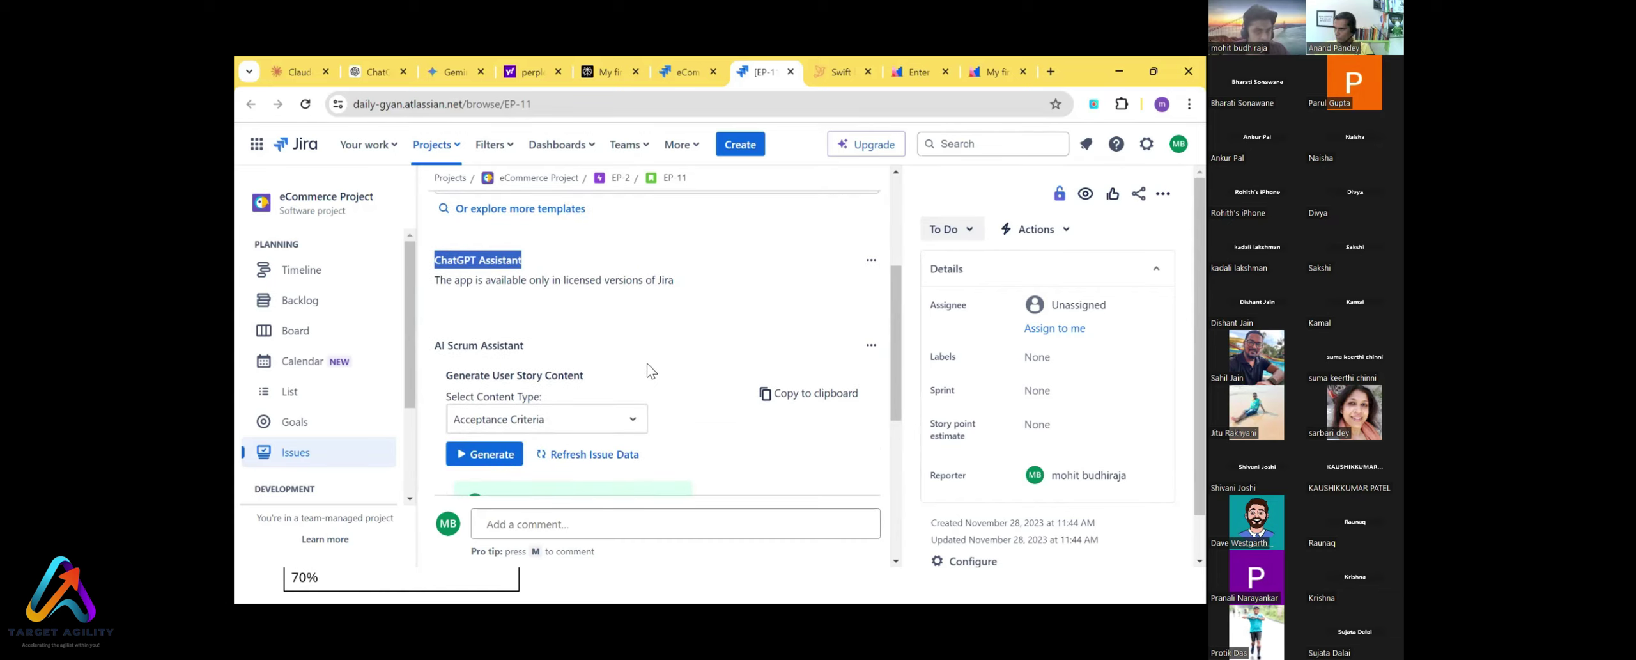
pyautogui.scroll(-6, 648, 363)
pyautogui.scroll(7, 760, 383)
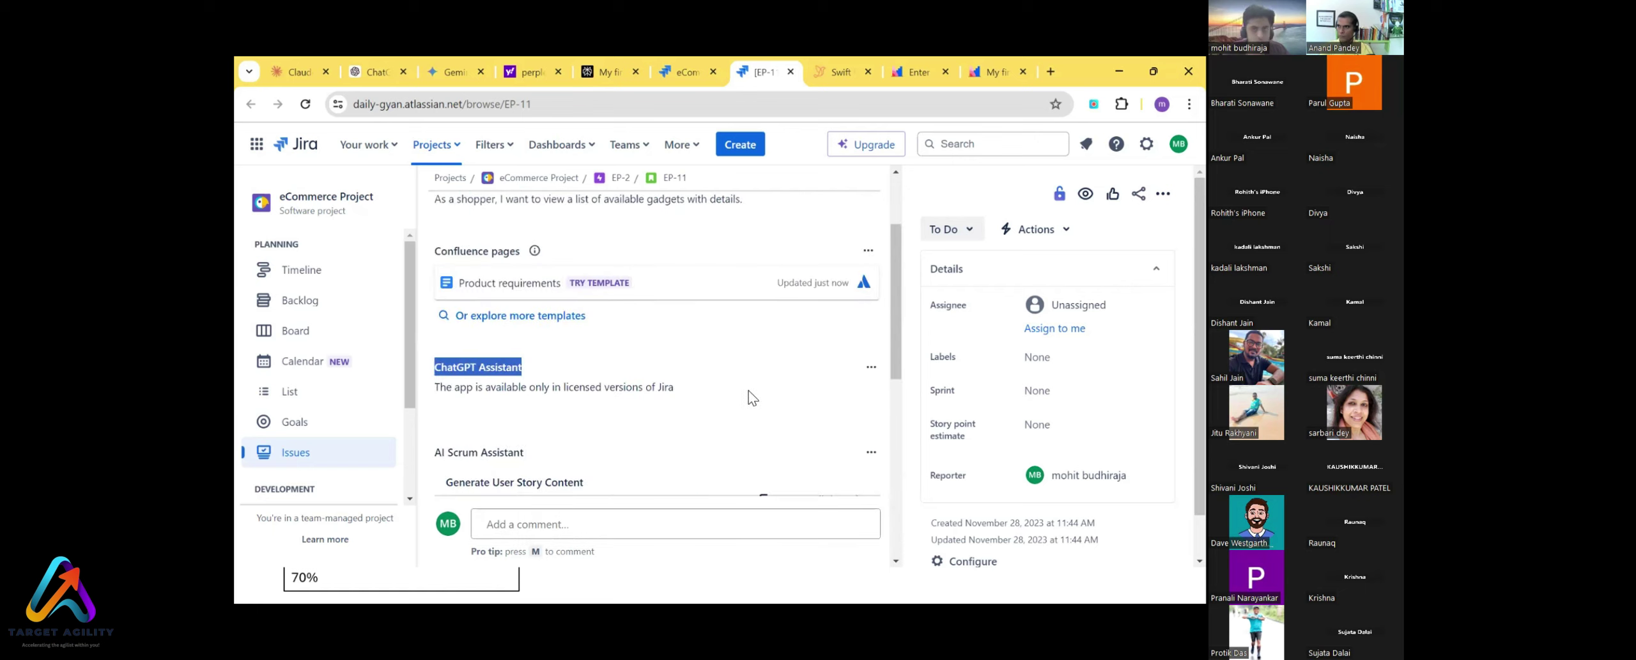
# Step: Switch to Swift Board and create a retrospective board from the Went Well | To Improve | Action Items template
pyautogui.click(828, 71)
pyautogui.scroll(3, 687, 322)
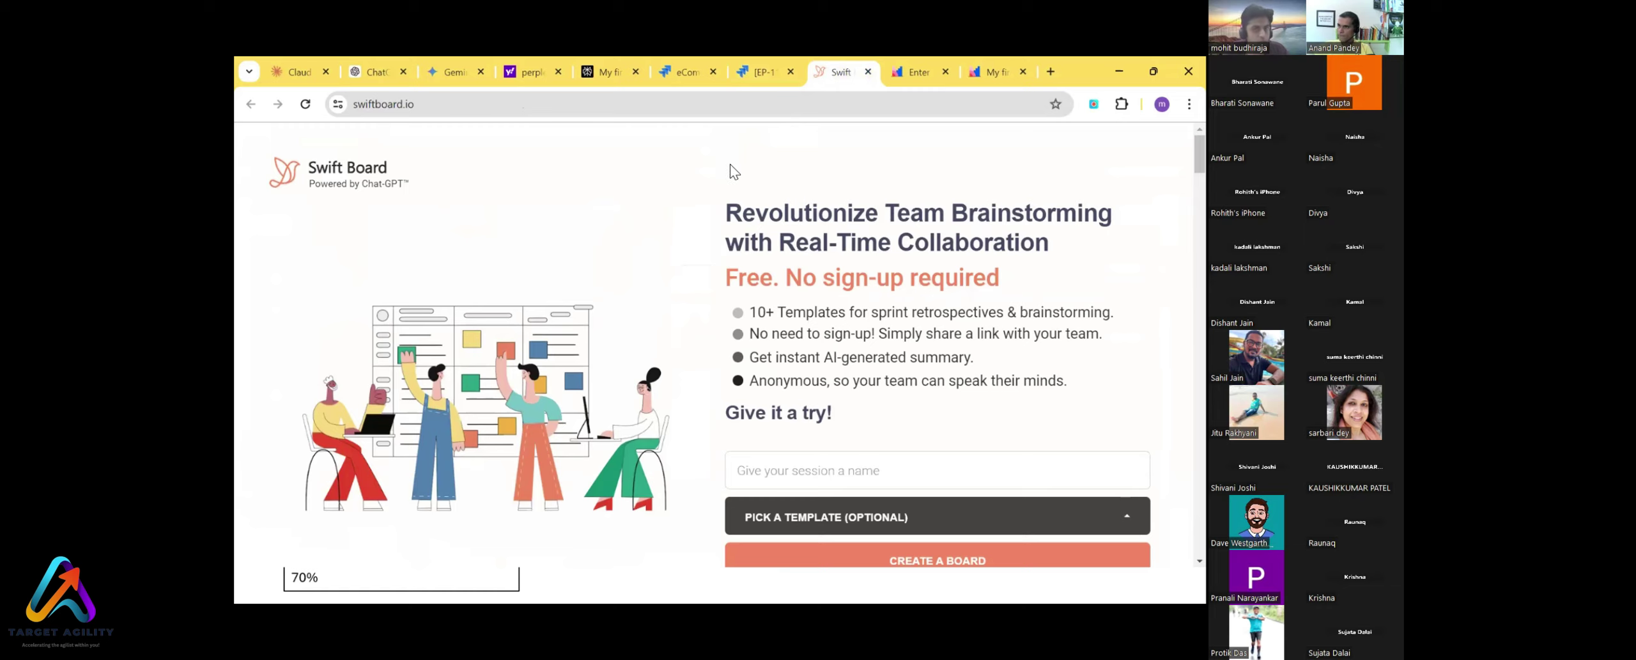
pyautogui.scroll(-2, 942, 266)
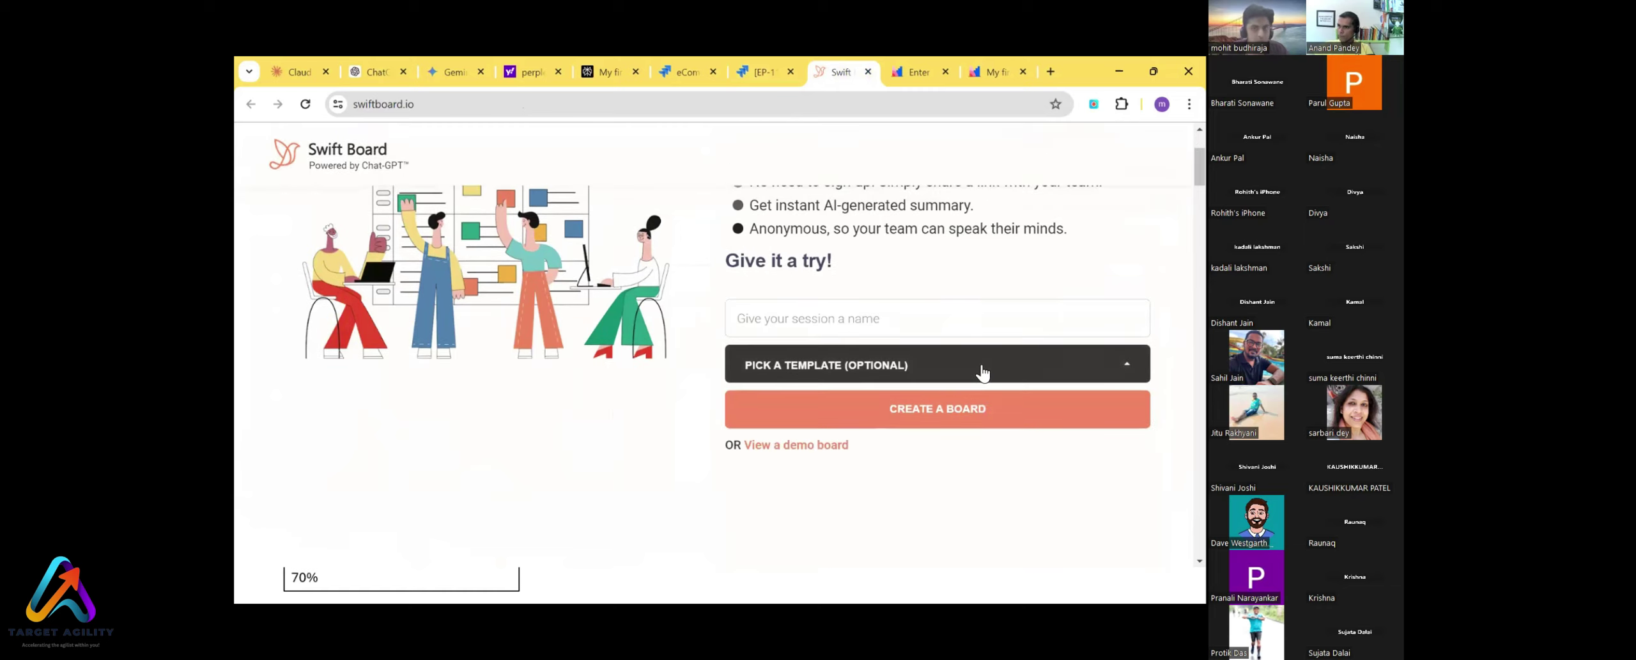
pyautogui.click(898, 365)
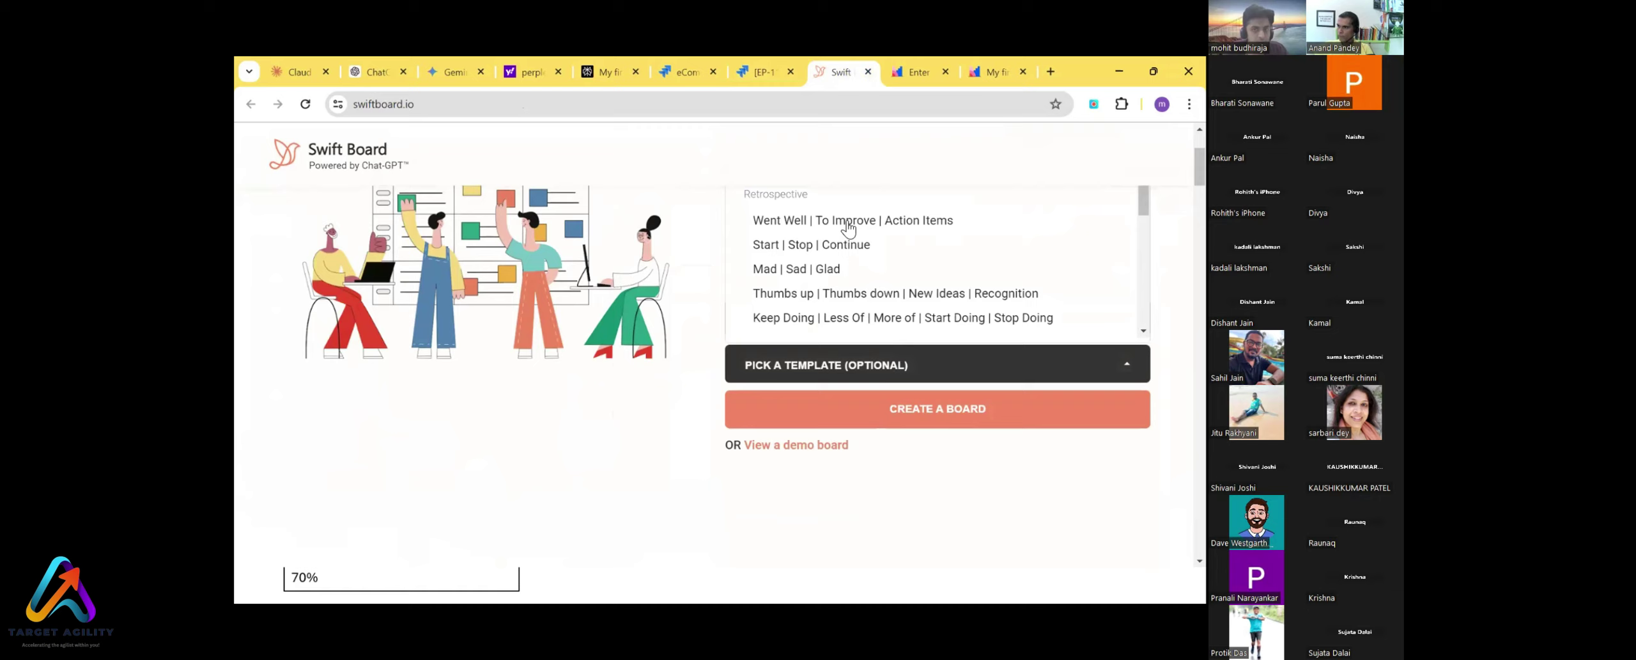
pyautogui.click(781, 225)
pyautogui.click(913, 407)
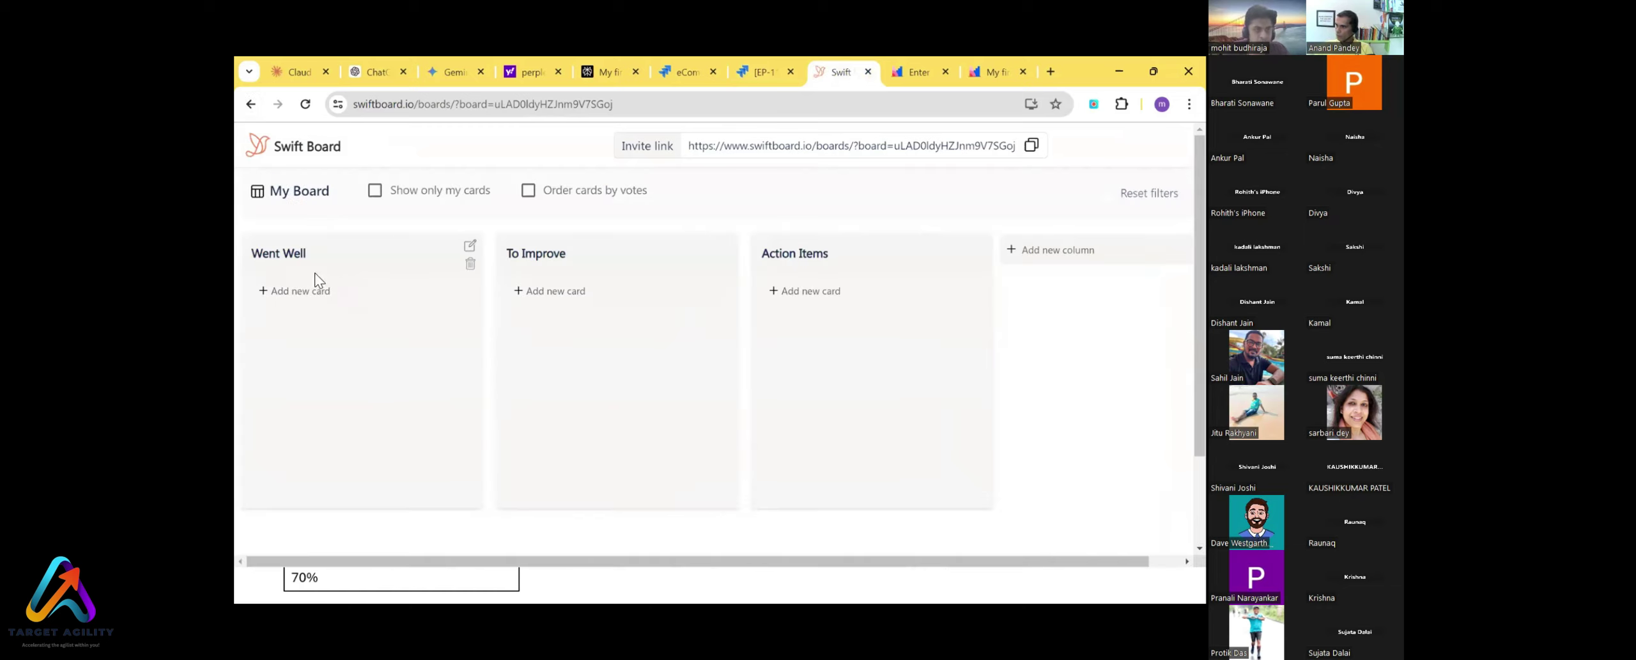
# Step: Return to Swift Board's start page, open the demo board and add reactions to the first To Improve and Action Items cards
pyautogui.click(247, 106)
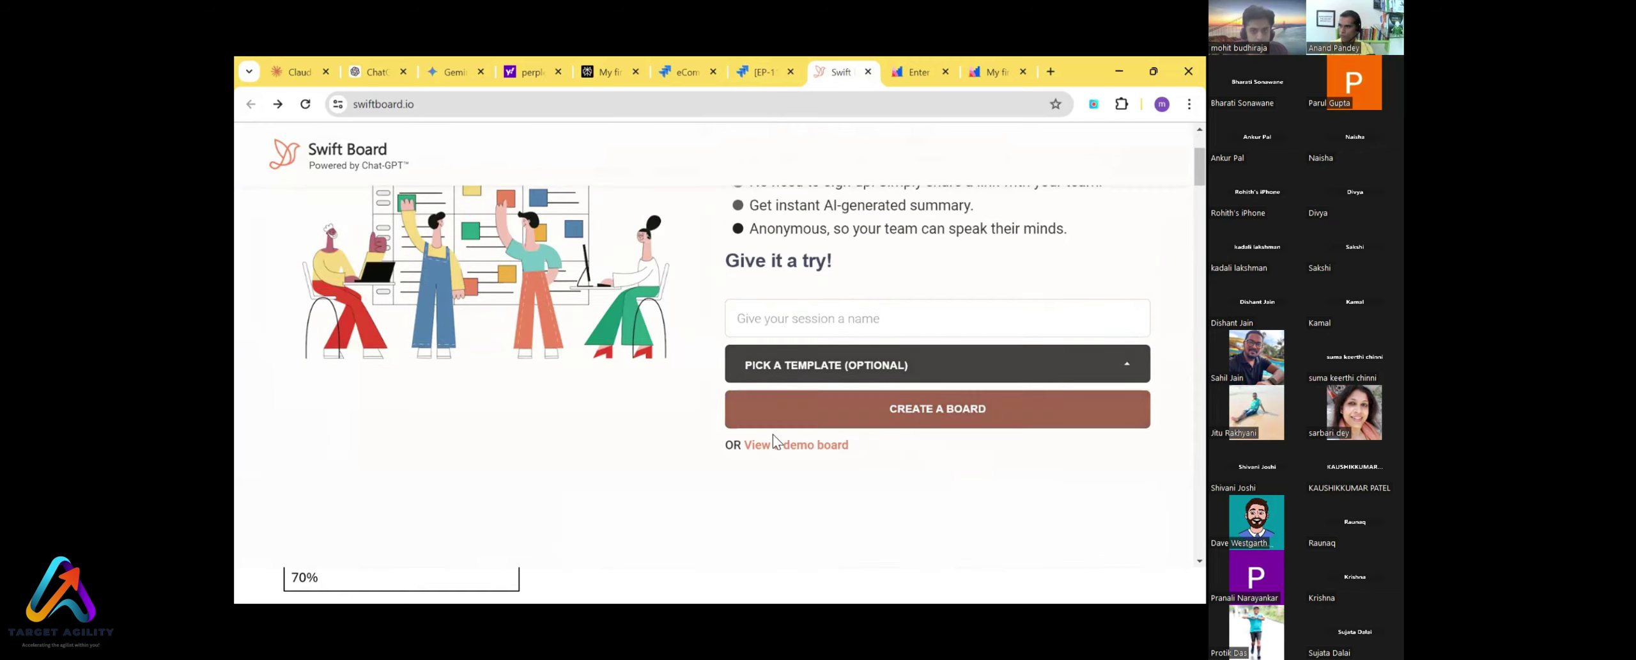
pyautogui.click(775, 442)
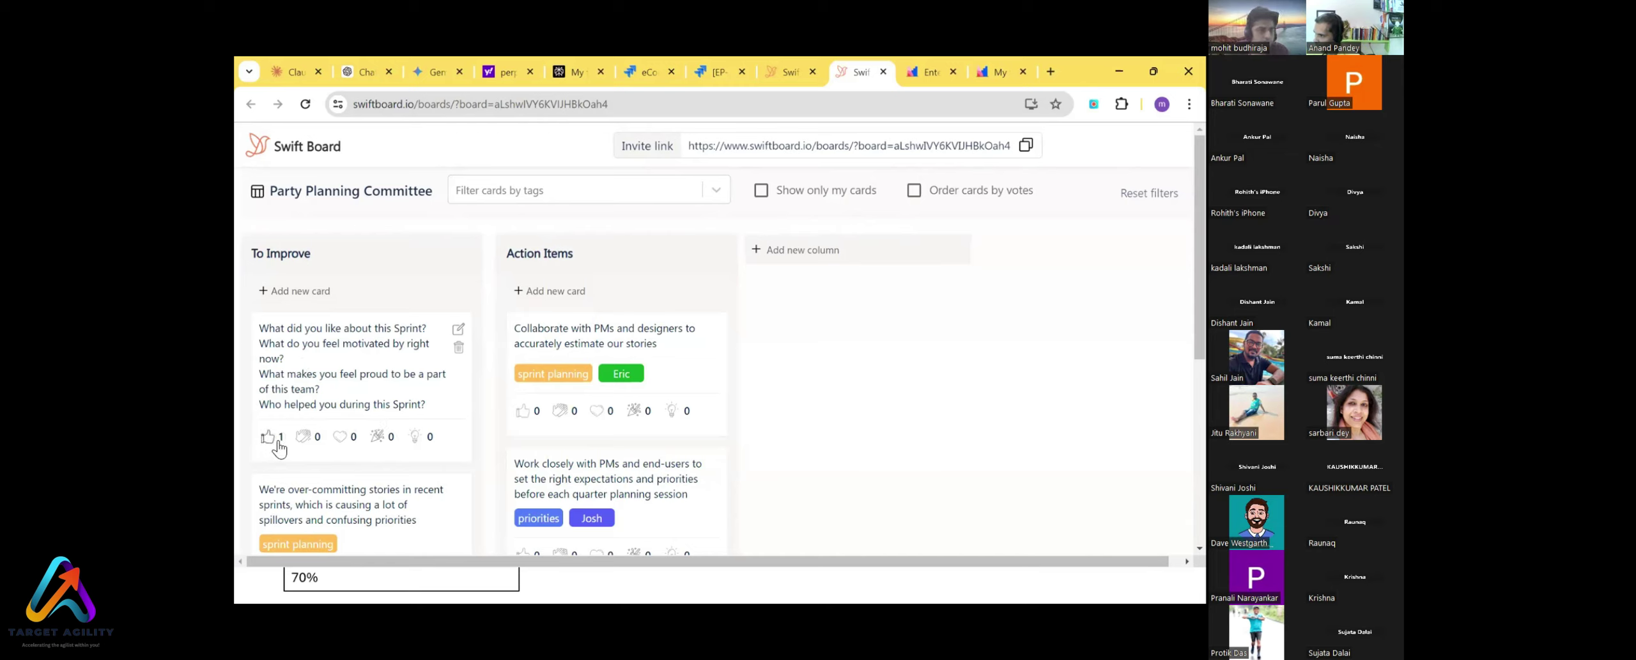
pyautogui.click(303, 440)
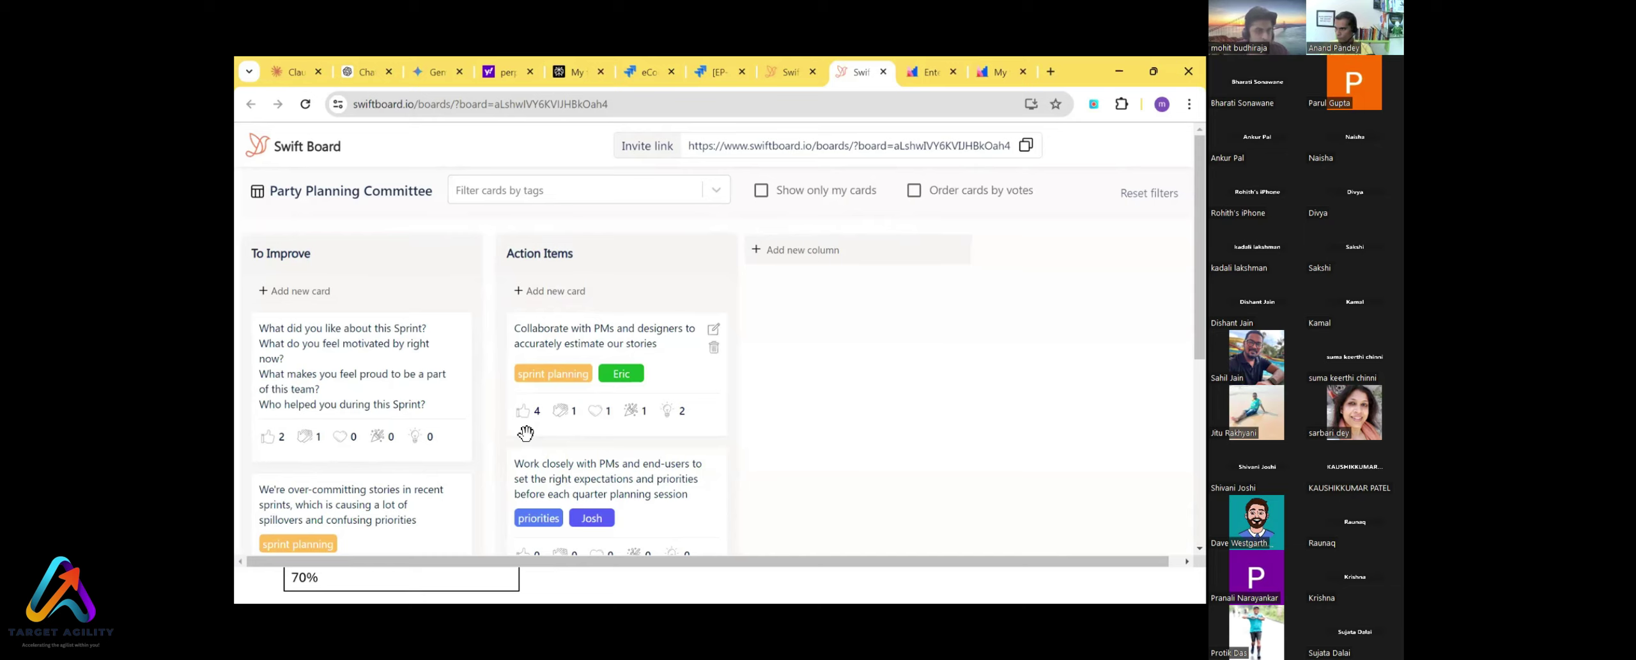
# Step: Look through the demo board's cards, order them by votes, and switch the only-my-cards filter on and off again
pyautogui.scroll(-3, 475, 420)
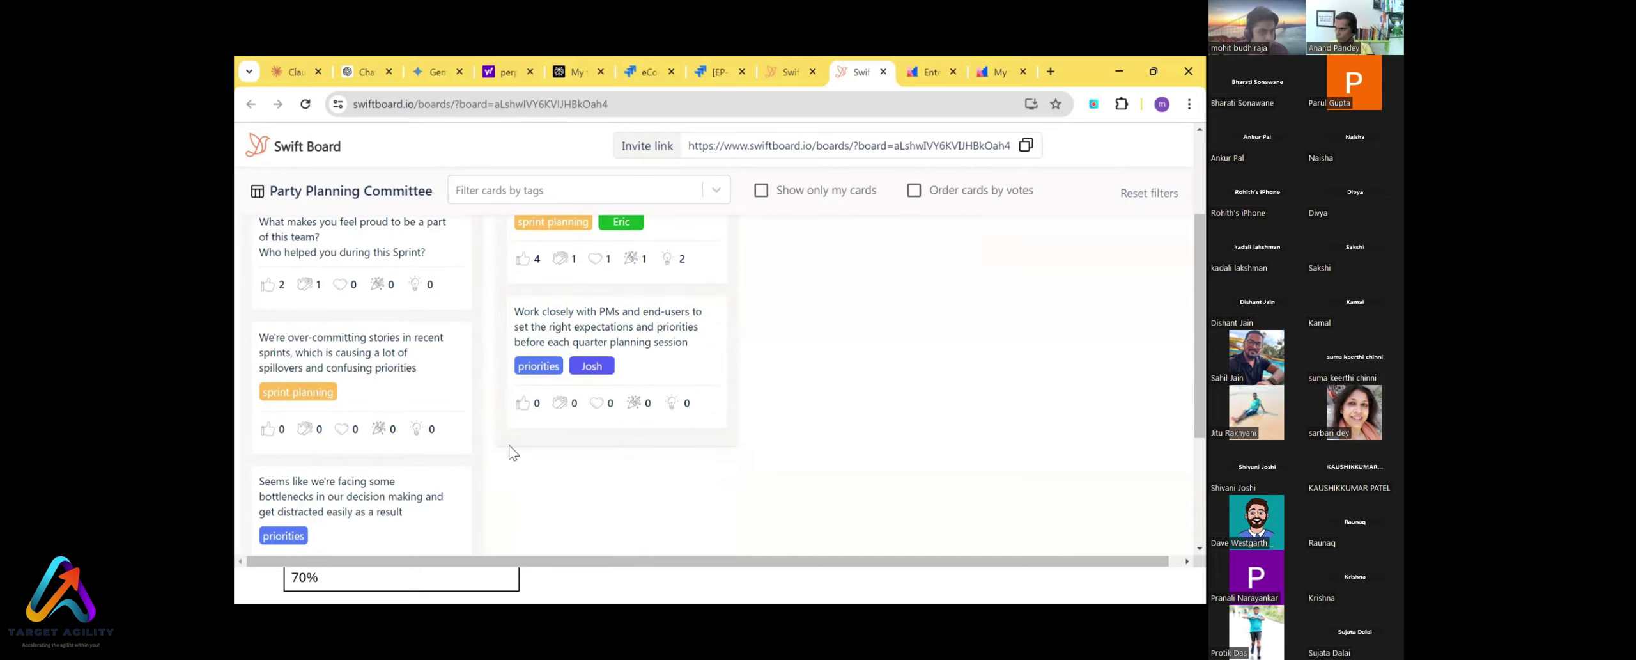
pyautogui.scroll(-3, 545, 446)
pyautogui.scroll(6, 606, 450)
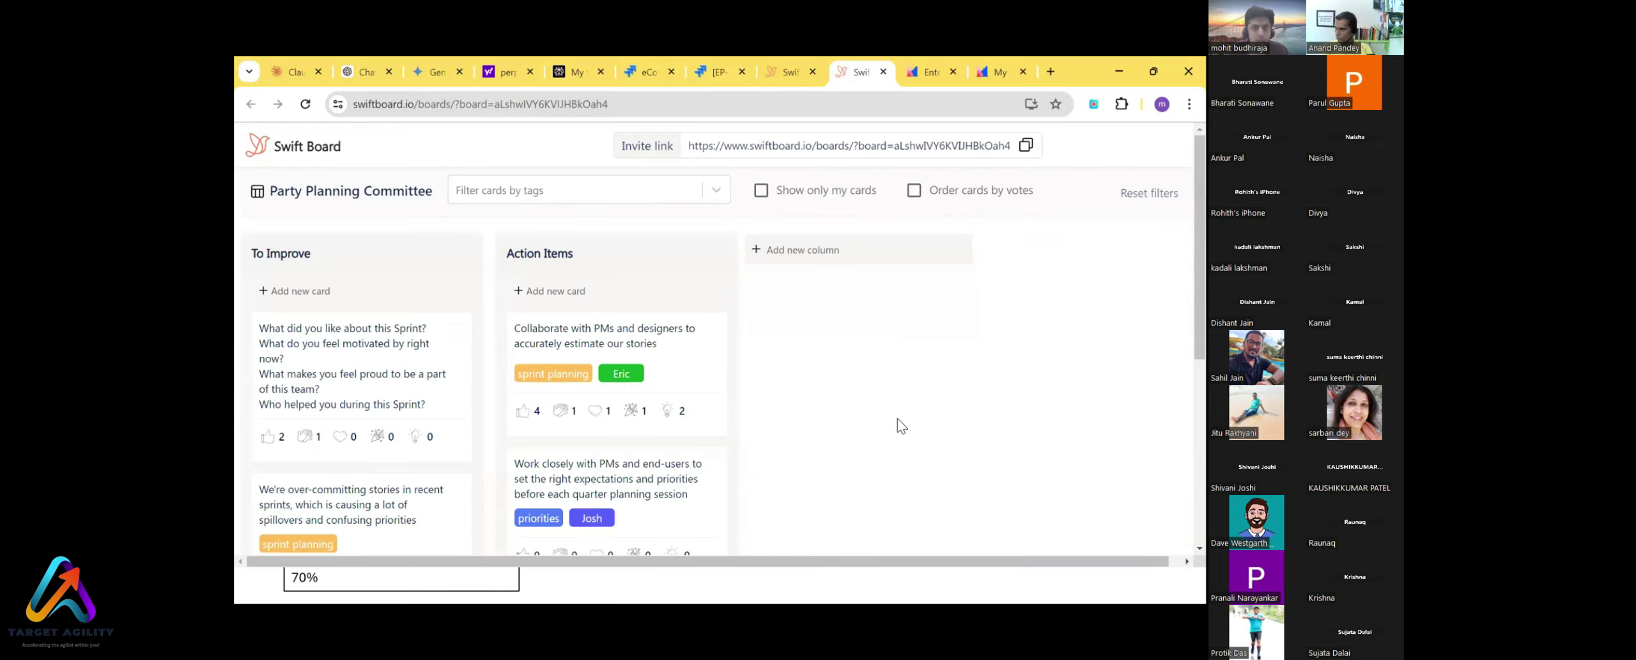
pyautogui.click(918, 198)
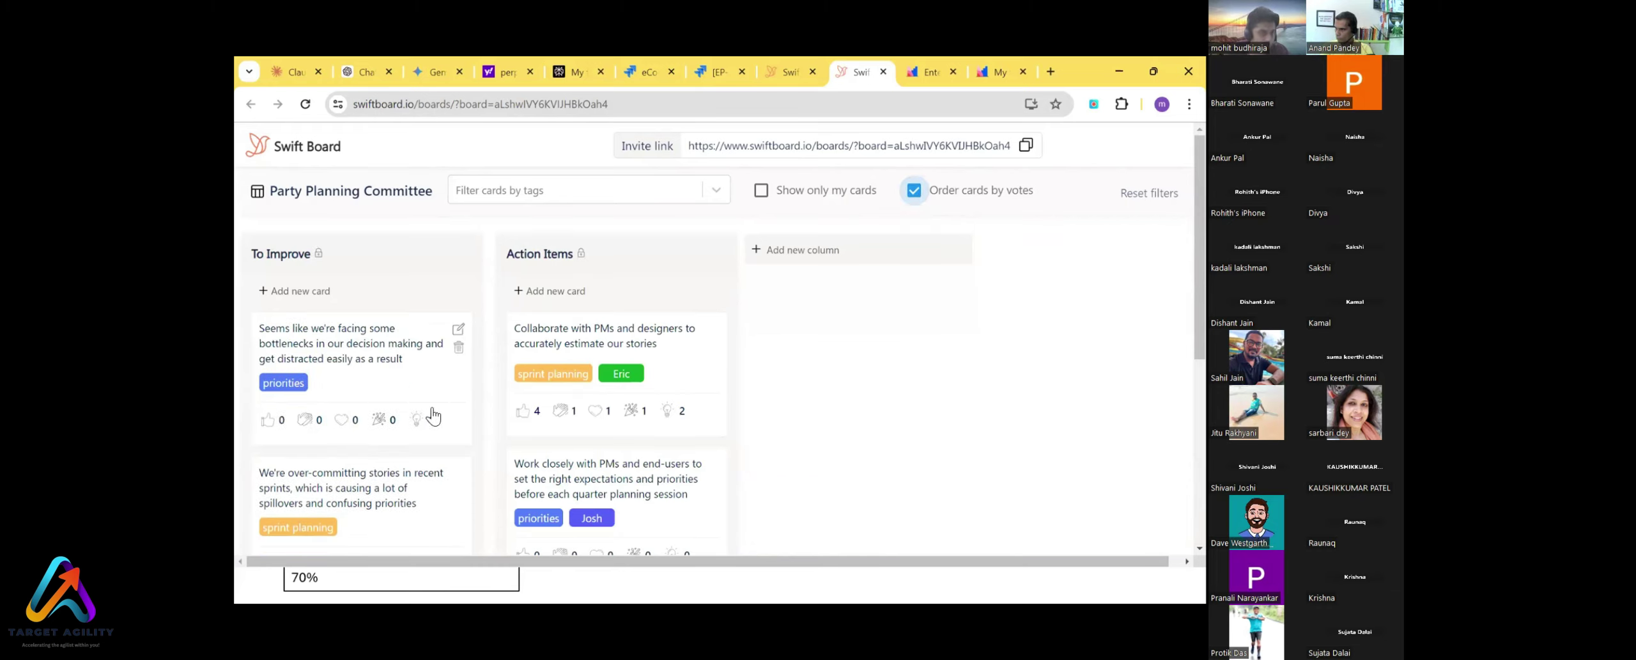
pyautogui.click(761, 192)
pyautogui.click(761, 191)
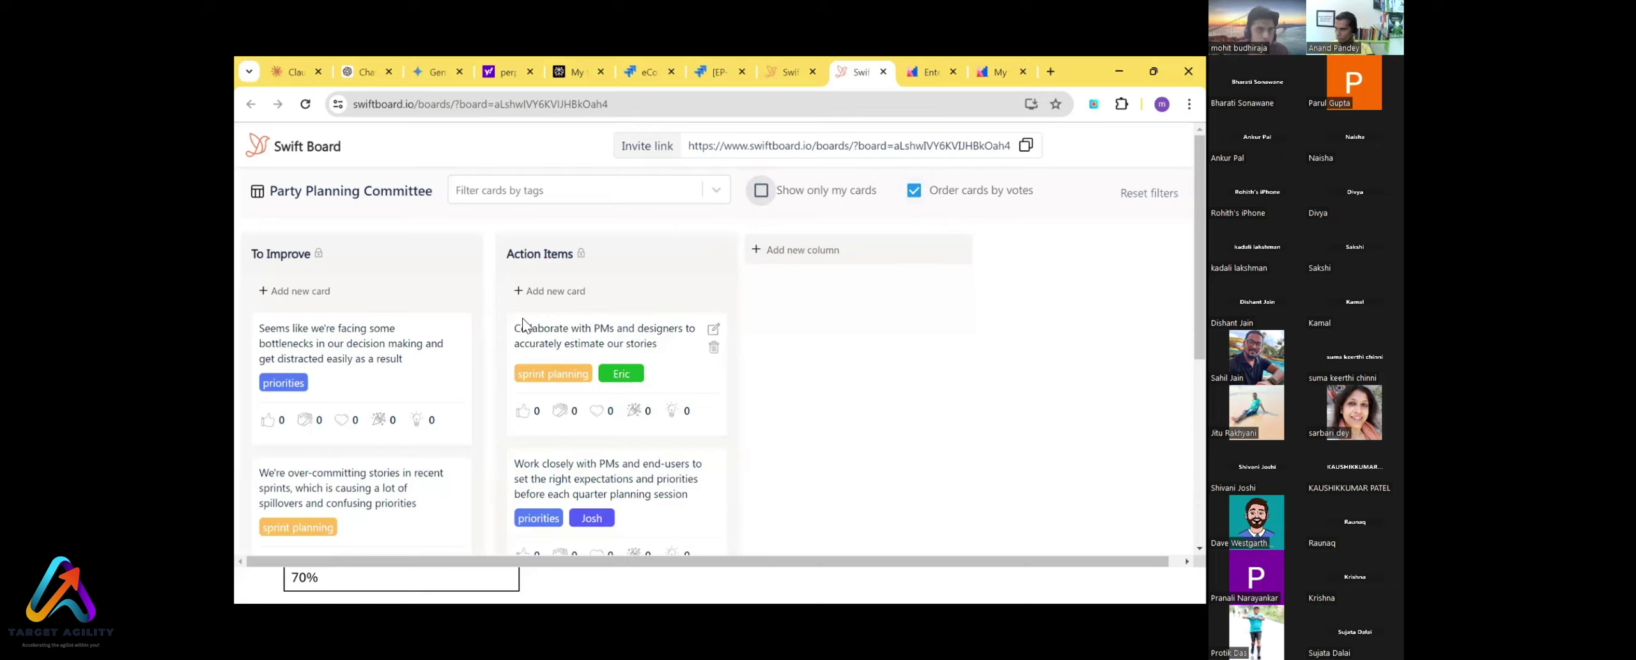